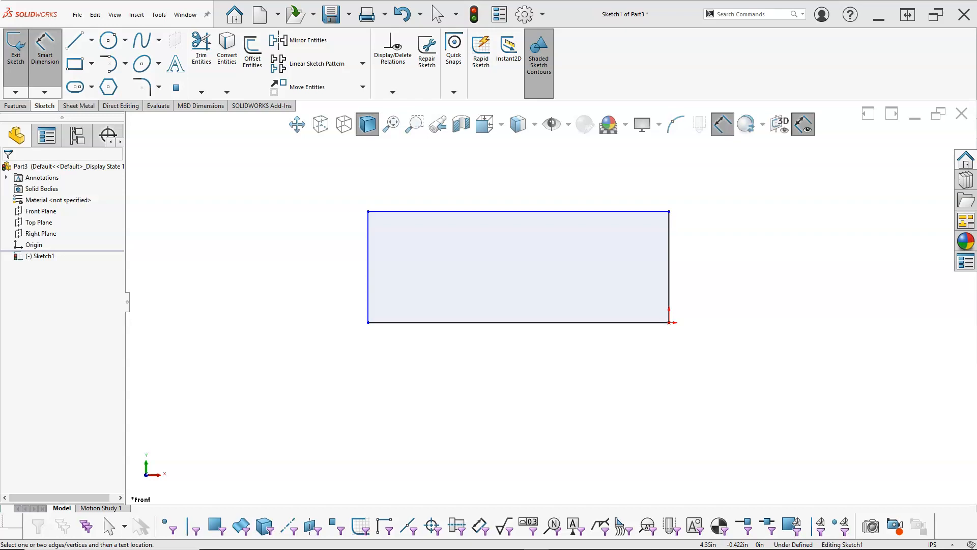
# Step: Check the plate drawing in Kindle for PC, and dimension the rectangle's lower edge in the SOLIDWORKS sketch to 4.5 in
pyautogui.moveTo(976, 68); pyautogui.dragTo(542, 21)
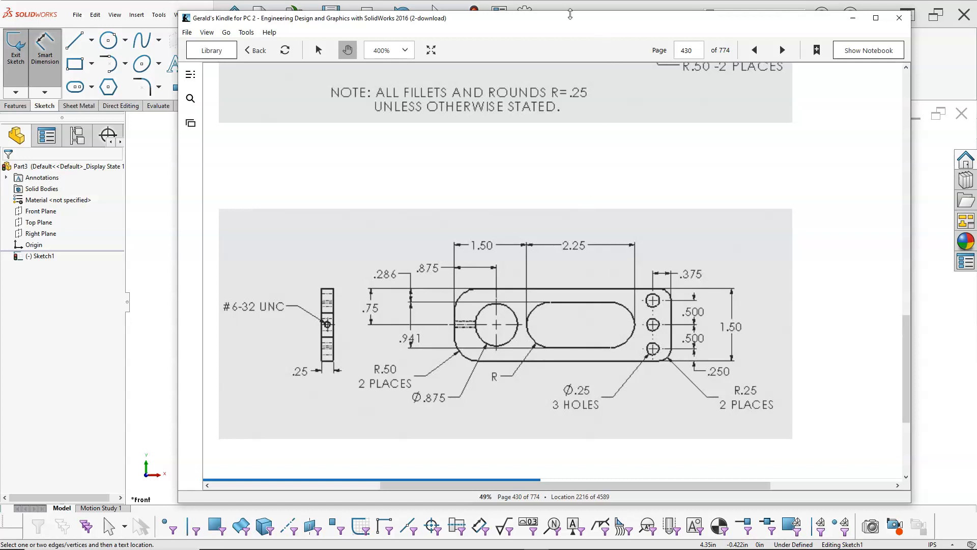
pyautogui.click(854, 18)
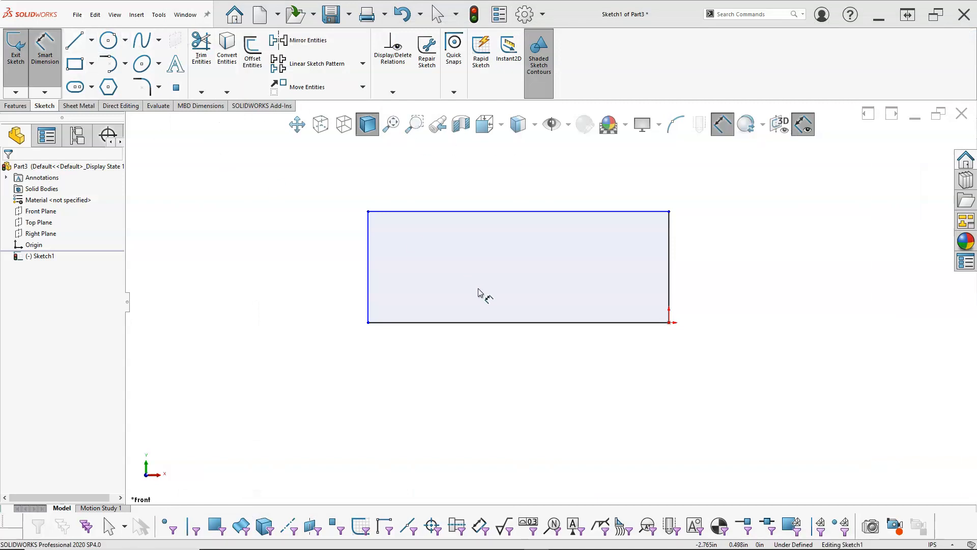
pyautogui.click(497, 322)
pyautogui.click(500, 372)
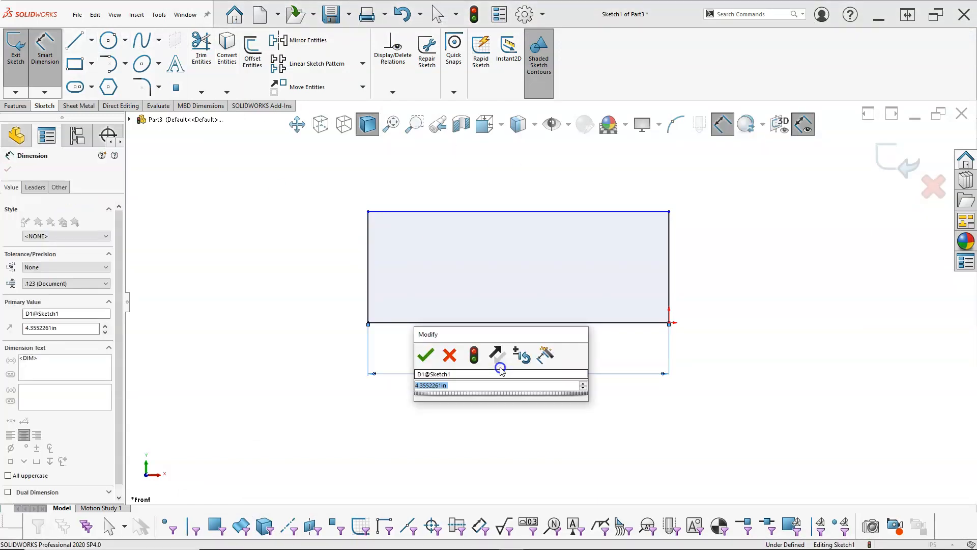
pyautogui.write('4.5')
pyautogui.press('Return')
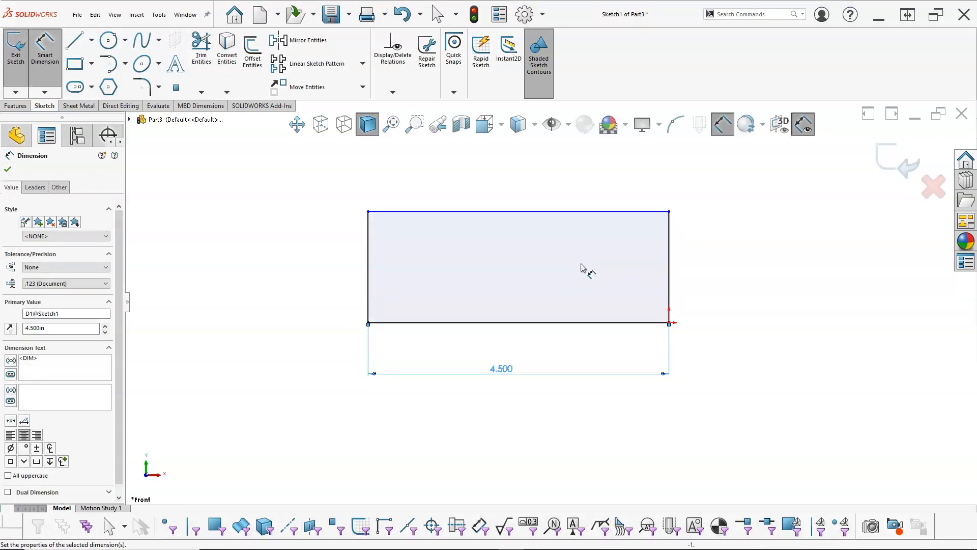
# Step: Dimension the rectangle's right vertical edge to 1.5 in and end the dimensioning
pyautogui.click(696, 271)
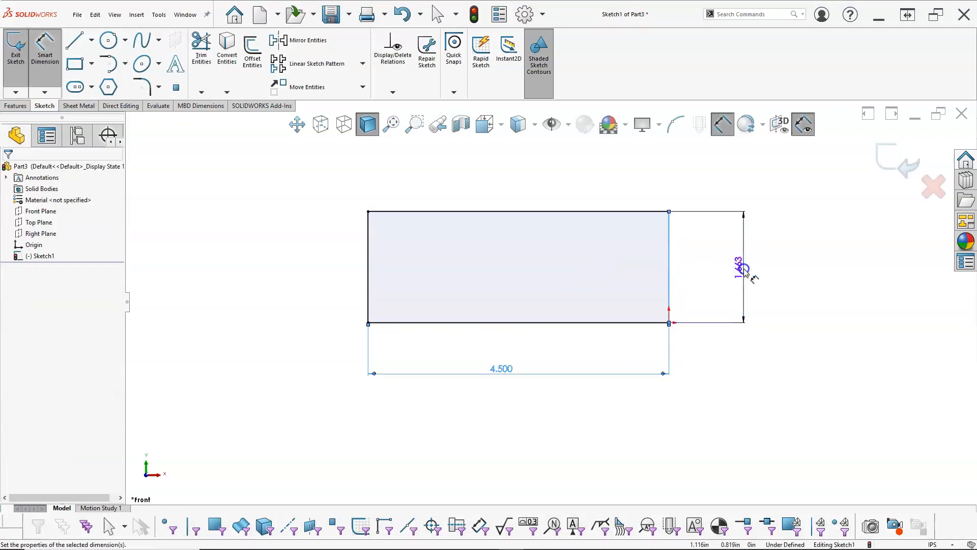
pyautogui.click(744, 267)
pyautogui.write('1.5')
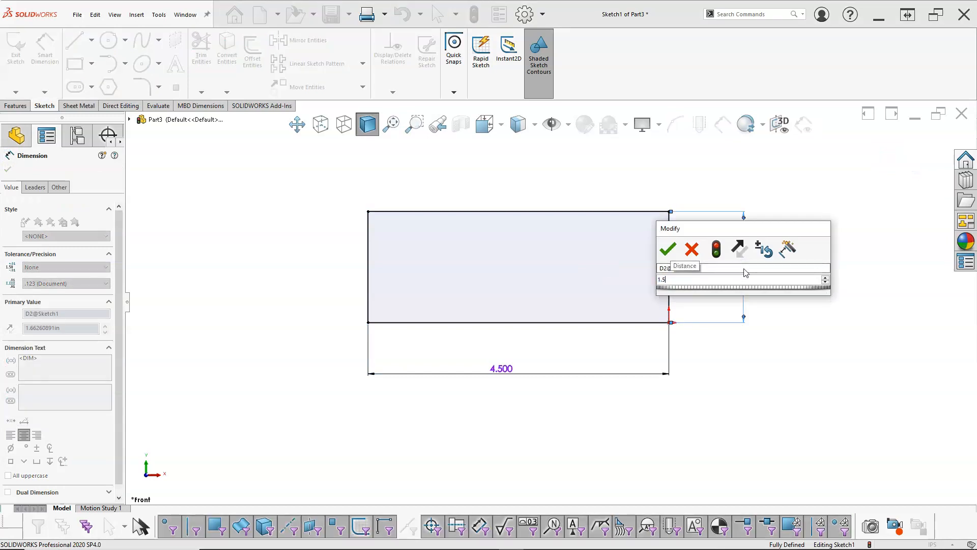
pyautogui.press('Return')
pyautogui.rightClick(546, 194)
pyautogui.click(571, 225)
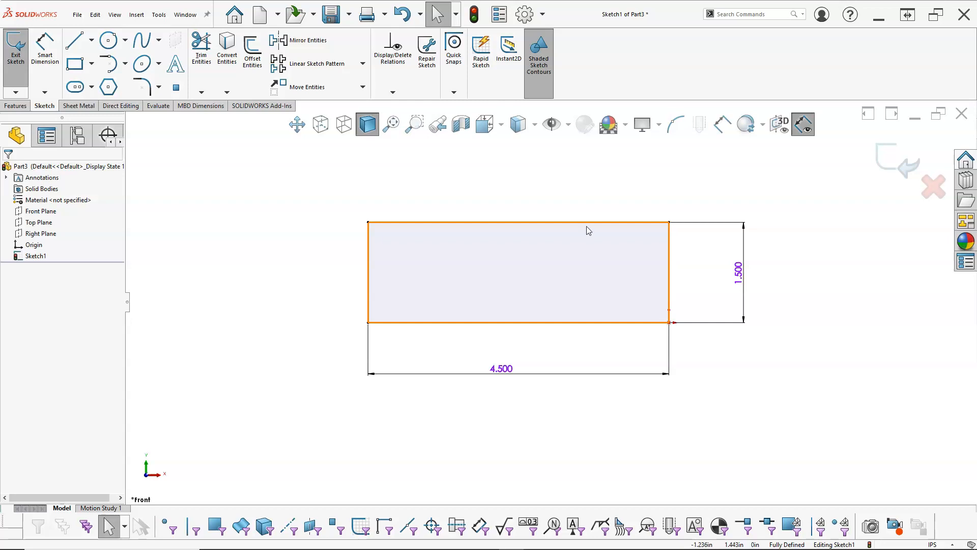
# Step: Sketch a circle inside the left part of the rectangle and set its diameter to 0.875 in
pyautogui.click(104, 35)
pyautogui.click(419, 275)
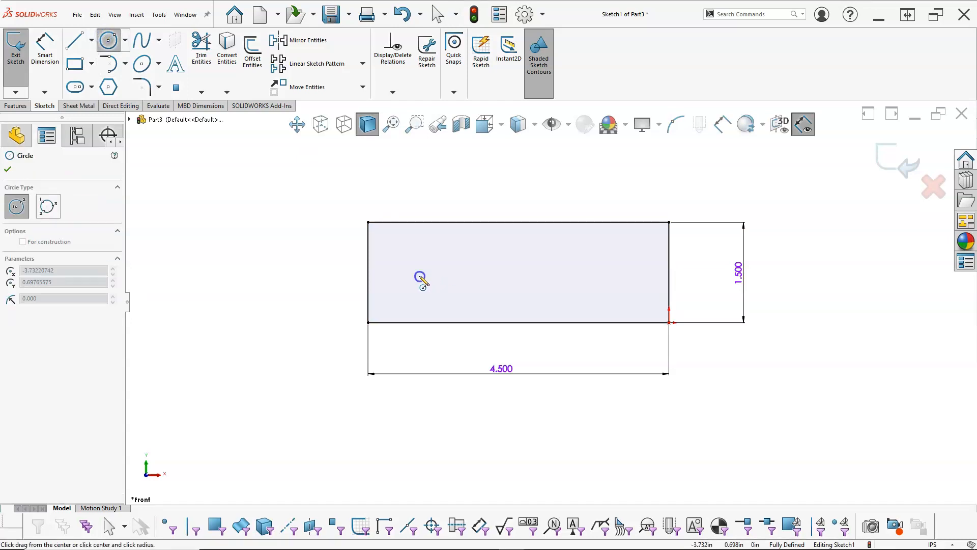
pyautogui.click(446, 281)
pyautogui.rightClick(460, 178)
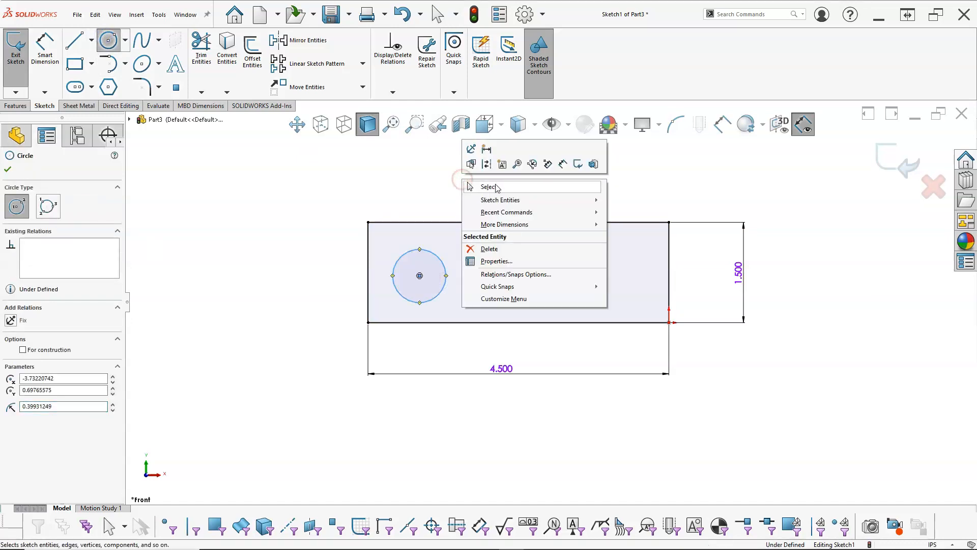
pyautogui.click(564, 164)
pyautogui.click(414, 251)
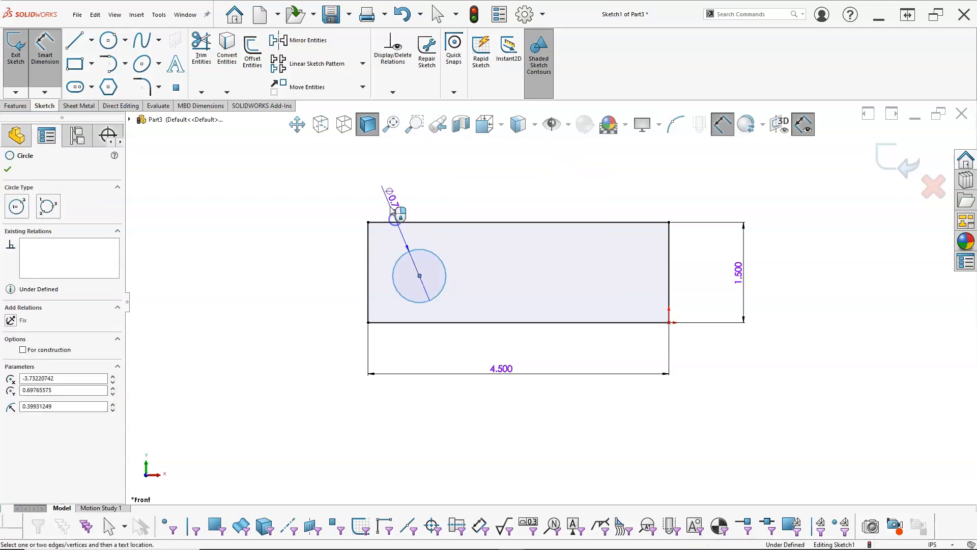
pyautogui.click(386, 188)
pyautogui.write('.875')
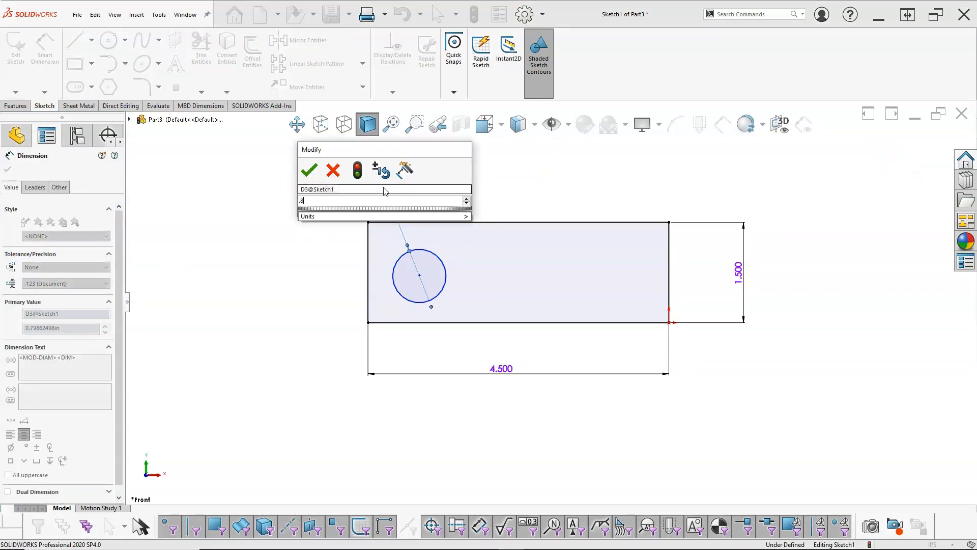
pyautogui.press('Return')
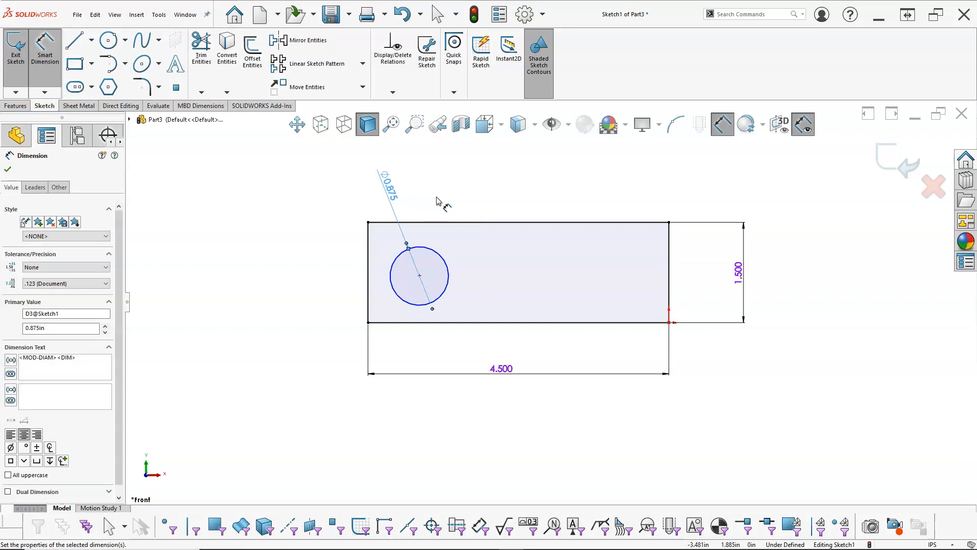
# Step: Dimension the circle's centre 0.875 in from the rectangle's left edge and end the dimensioning
pyautogui.rightClick(437, 197)
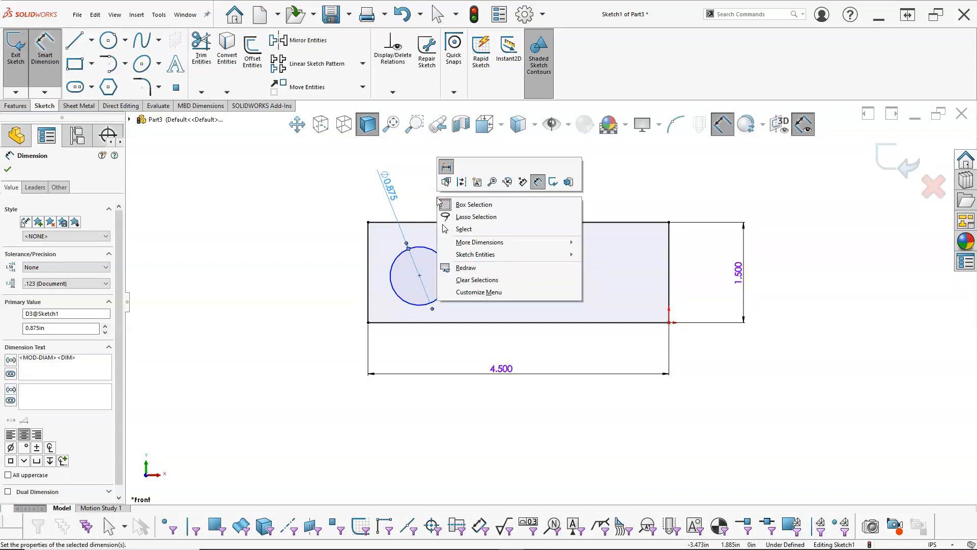
pyautogui.click(421, 248)
pyautogui.click(368, 252)
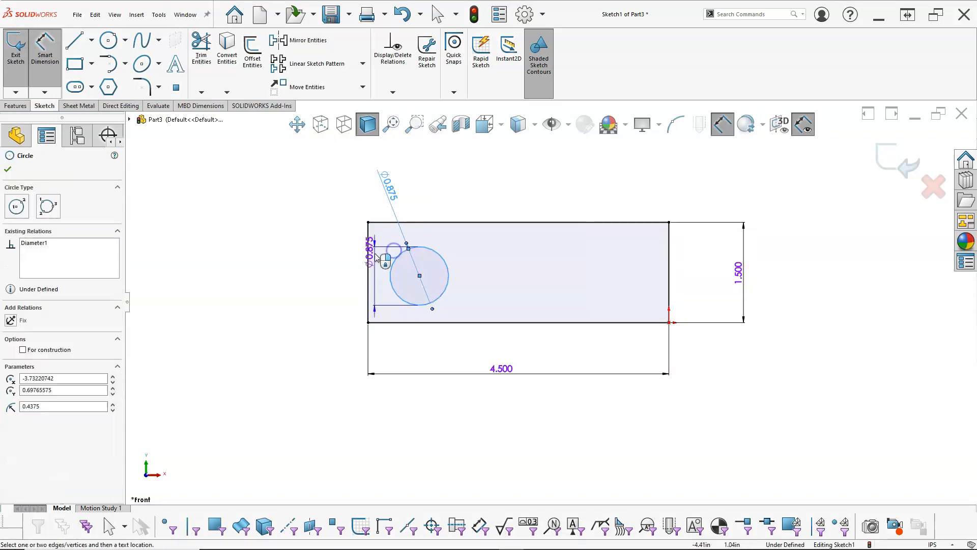
pyautogui.click(344, 202)
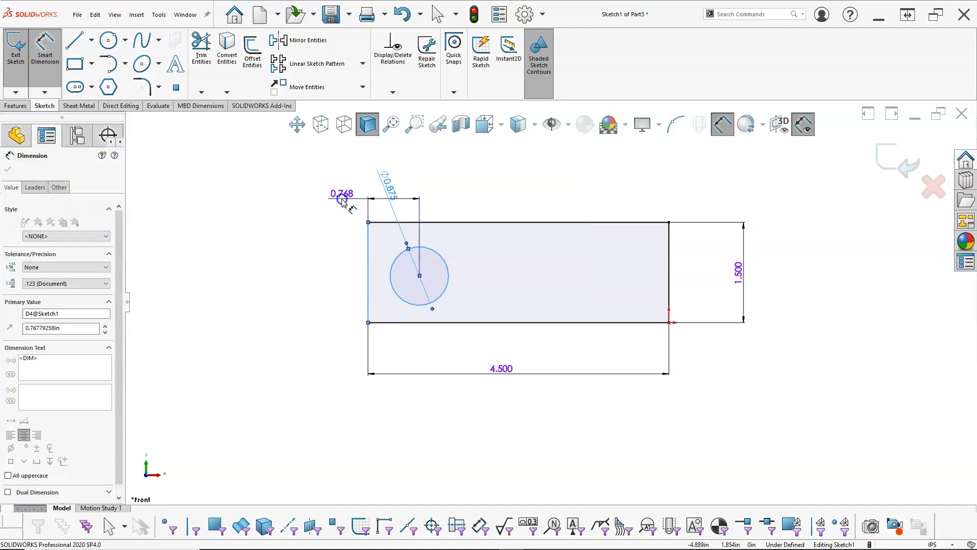
pyautogui.write('.875')
pyautogui.press('Return')
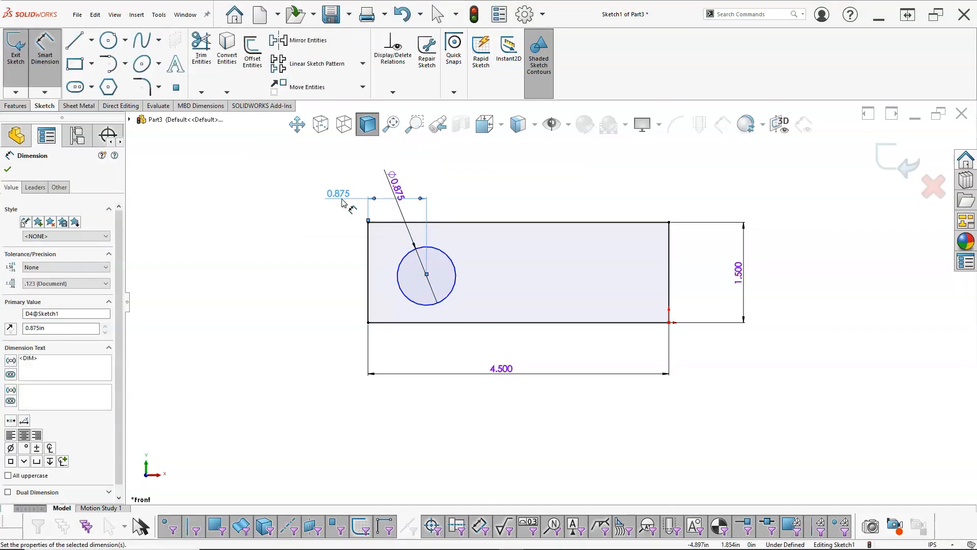
pyautogui.rightClick(503, 225)
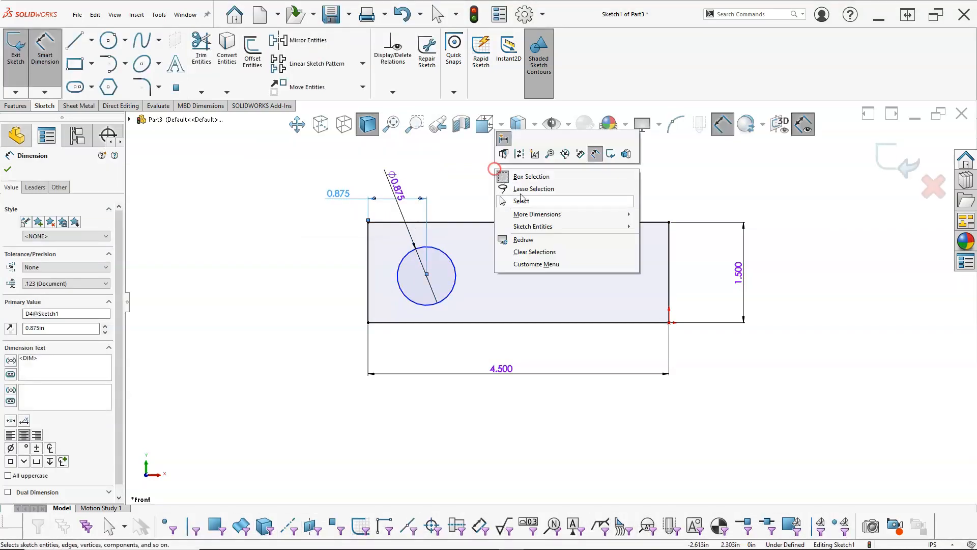
pyautogui.click(526, 200)
pyautogui.press('Escape')
# Step: Align the circle's centre with the midpoint of the rectangle's left edge using a Horizontal relation
pyautogui.click(368, 275)
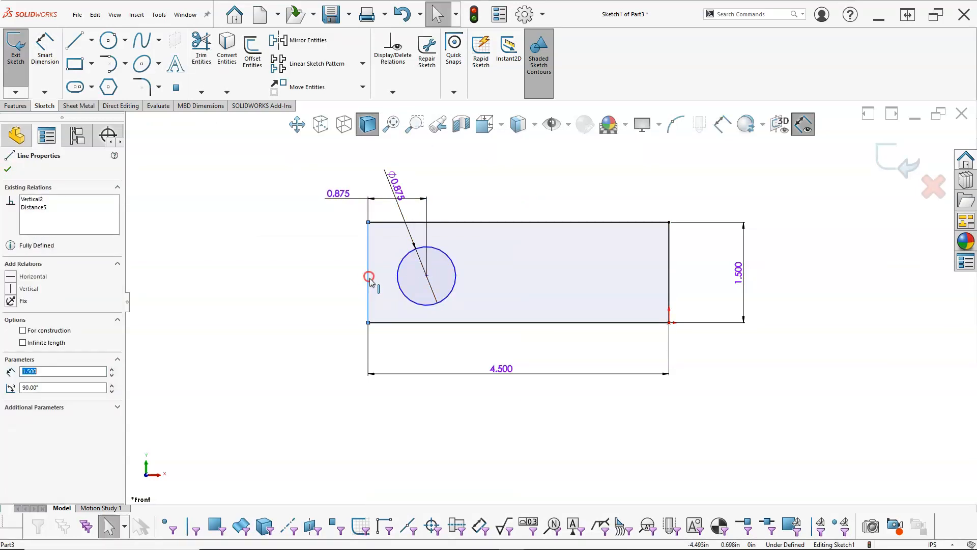
pyautogui.rightClick(368, 272)
pyautogui.click(395, 298)
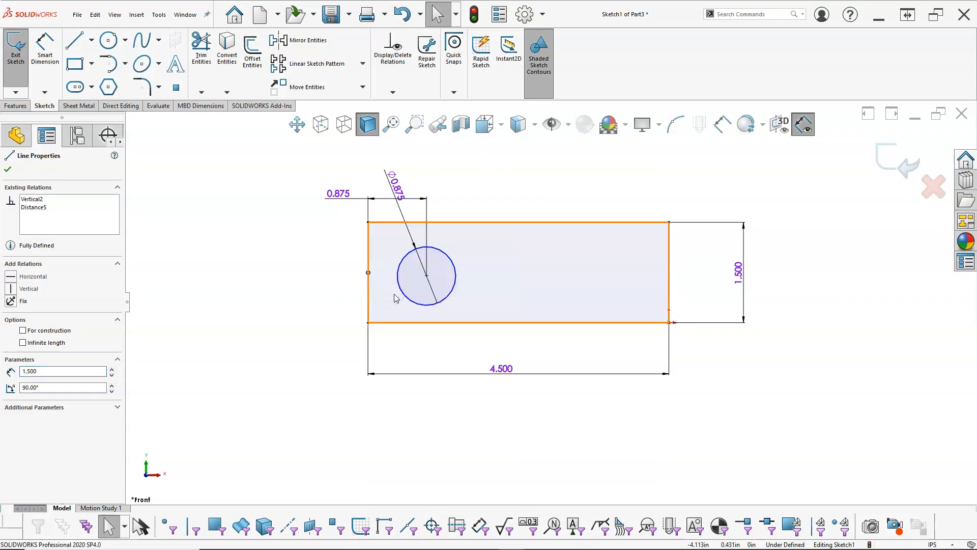
pyautogui.keyDown('ctrl'); pyautogui.click(426, 279); pyautogui.keyUp('ctrl')
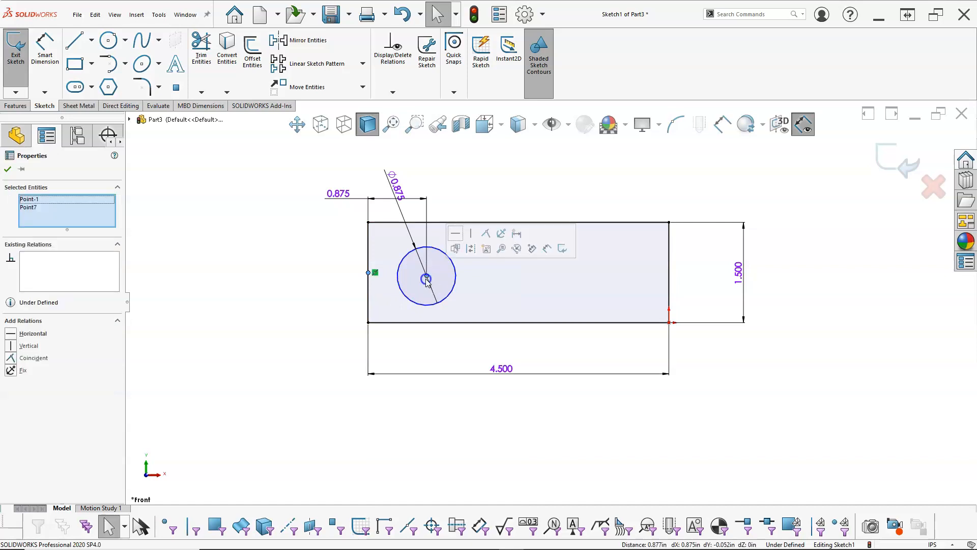
pyautogui.click(455, 233)
pyautogui.click(452, 192)
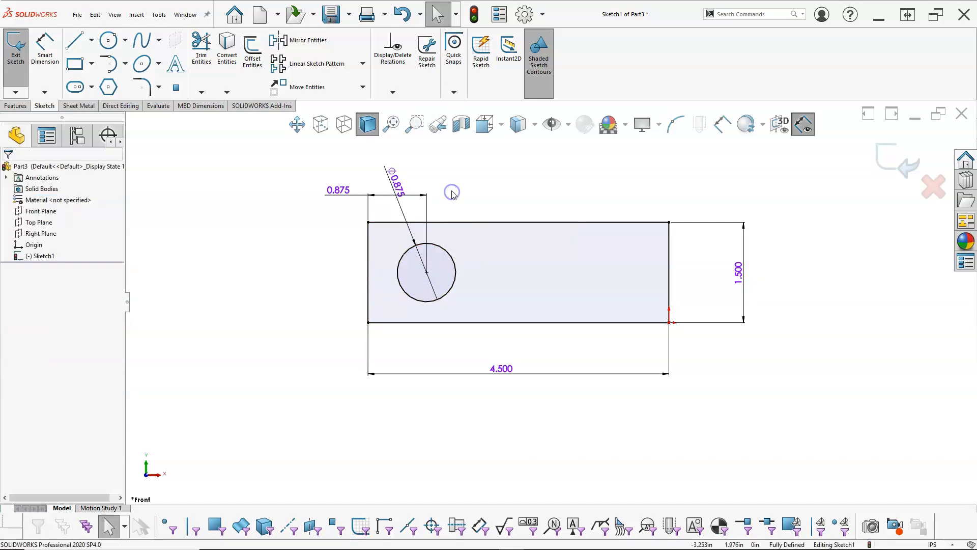
# Step: Sketch a horizontal centerpoint slot level with the circle's centre, about 1.72 in between arc centres and 0.73 in wide, near the right edge
pyautogui.click(76, 87)
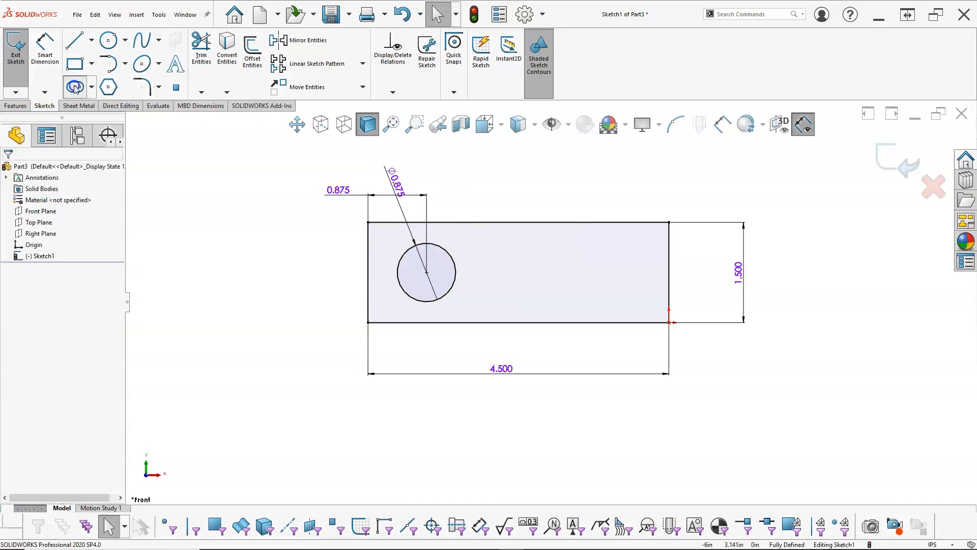
pyautogui.click(585, 273)
pyautogui.click(642, 273)
pyautogui.click(647, 248)
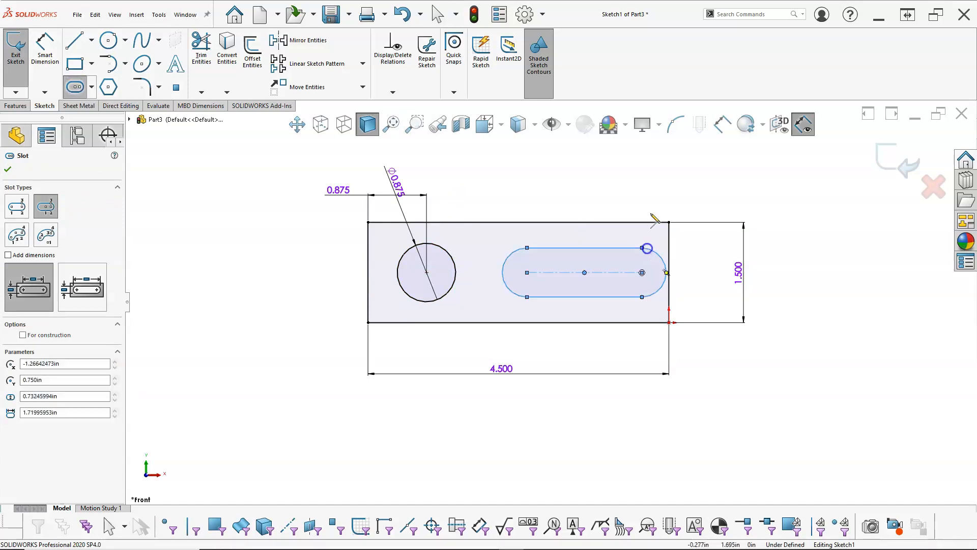
pyautogui.rightClick(646, 173)
pyautogui.click(657, 176)
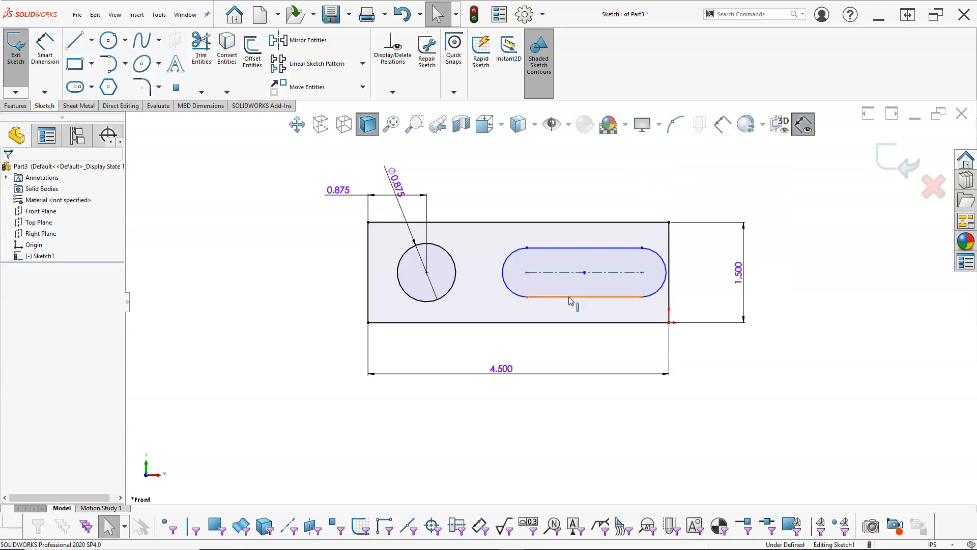
# Step: Reposition and shorten the slot to about 1.19 in between arc centres, clear of the rectangle's right edge
pyautogui.moveTo(584, 272); pyautogui.dragTo(502, 272)
pyautogui.click(527, 173)
pyautogui.click(533, 188)
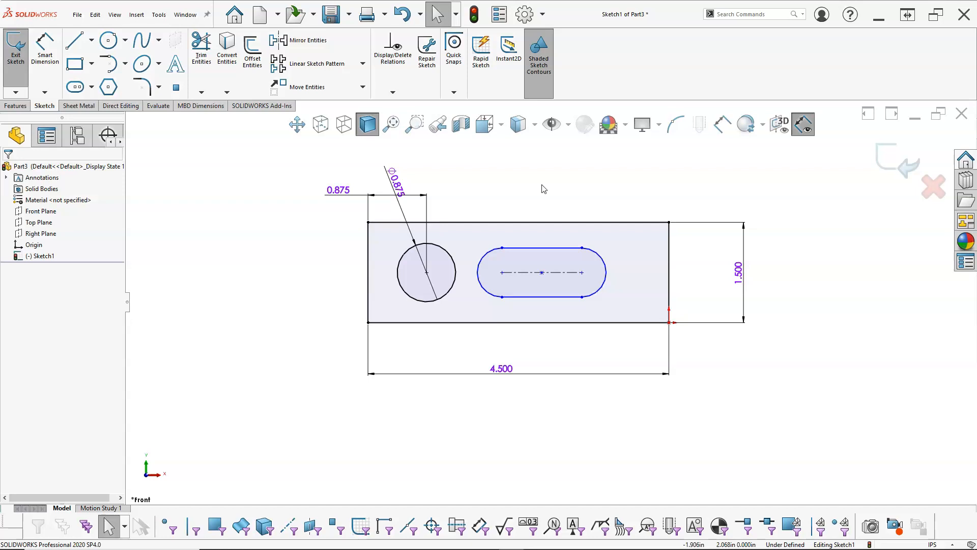
# Step: Dimension the slot's width between its two straight sides to 0.941 in
pyautogui.rightClick(544, 189)
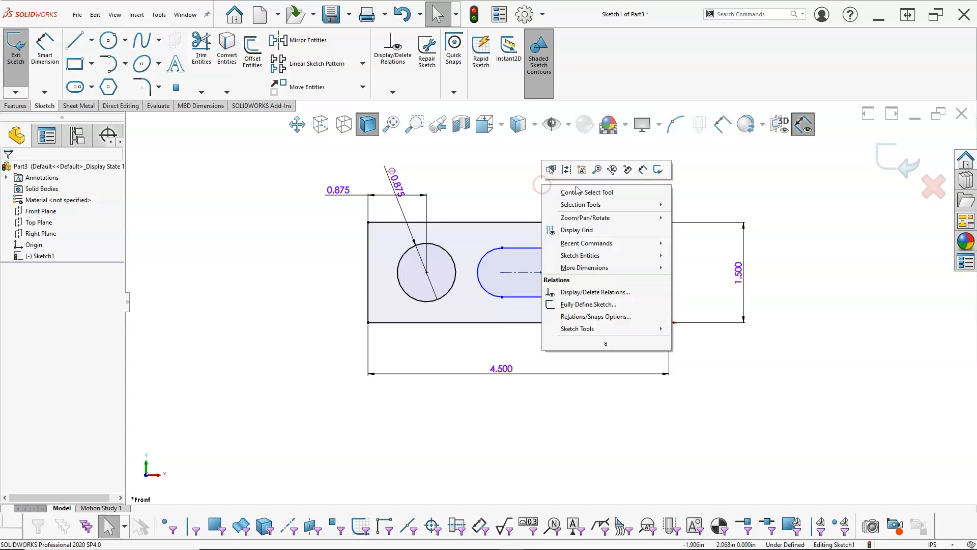
pyautogui.click(638, 170)
pyautogui.click(532, 274)
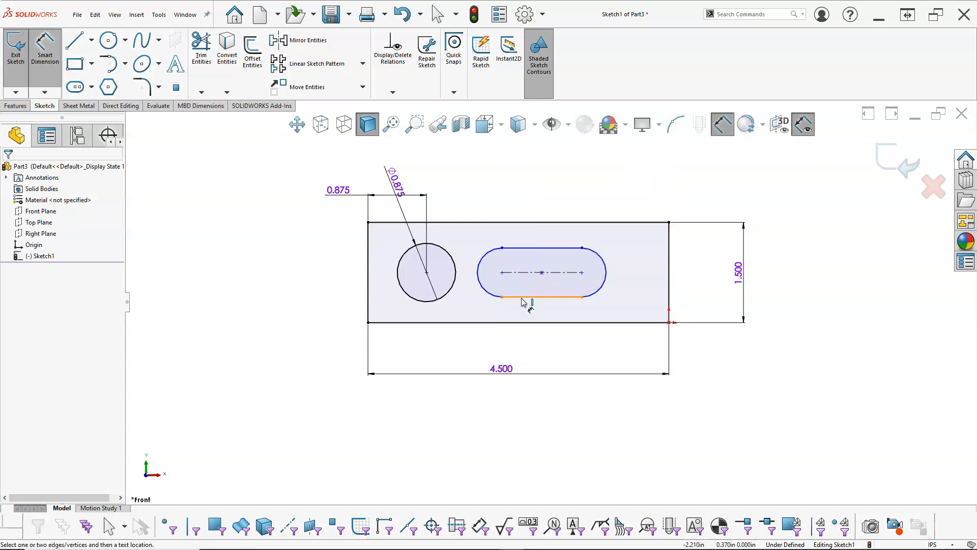
pyautogui.click(532, 248)
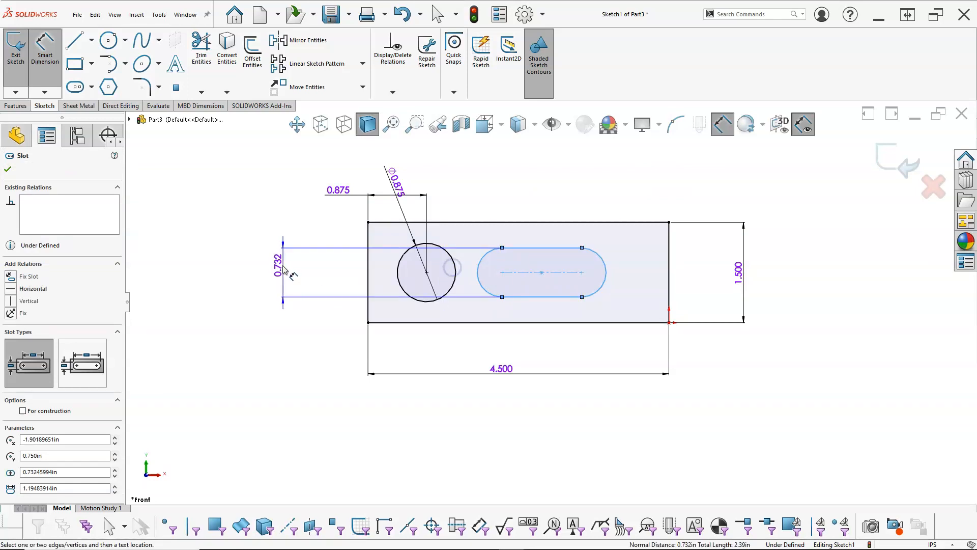
pyautogui.click(283, 266)
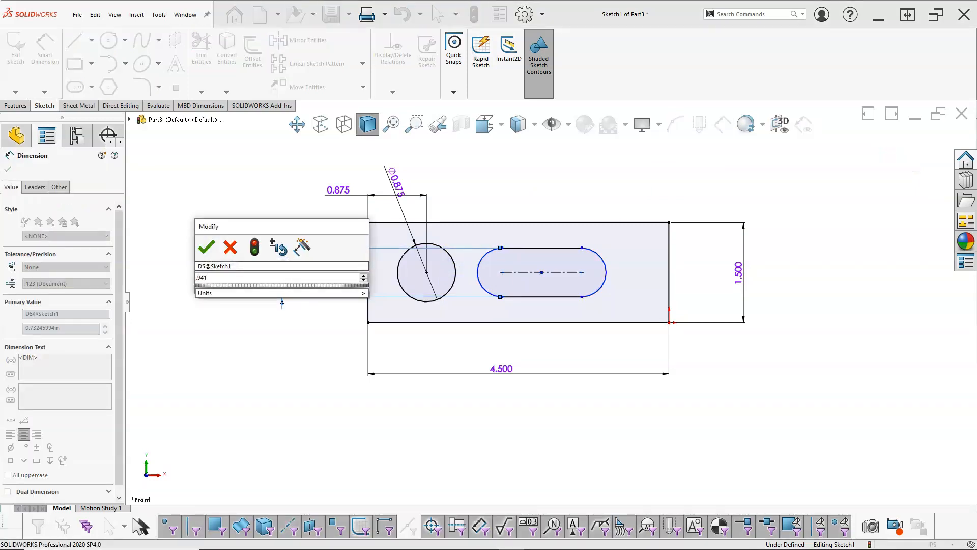
pyautogui.press('Escape')
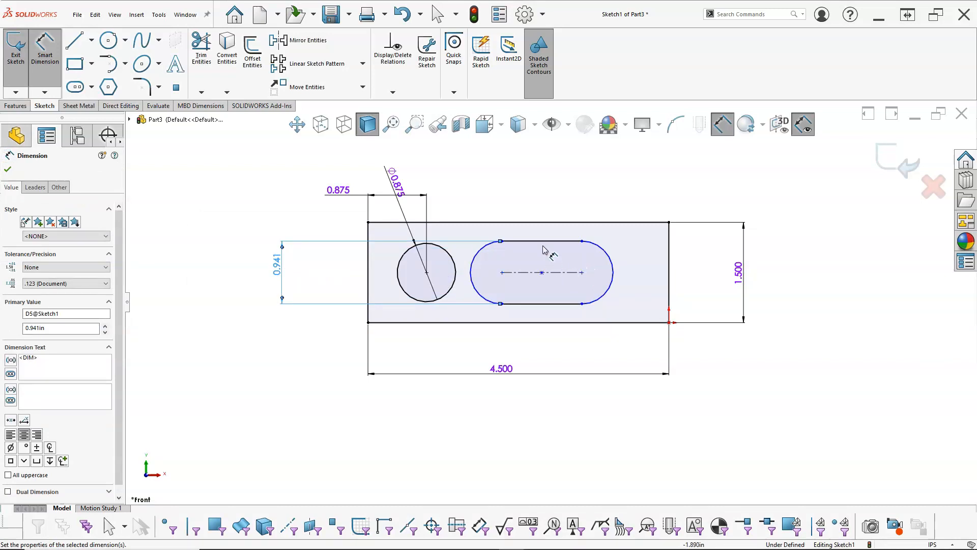
# Step: Dimension the distance between the slot's arc centres to 2.25 in along its centreline
pyautogui.click(571, 273)
pyautogui.click(550, 184)
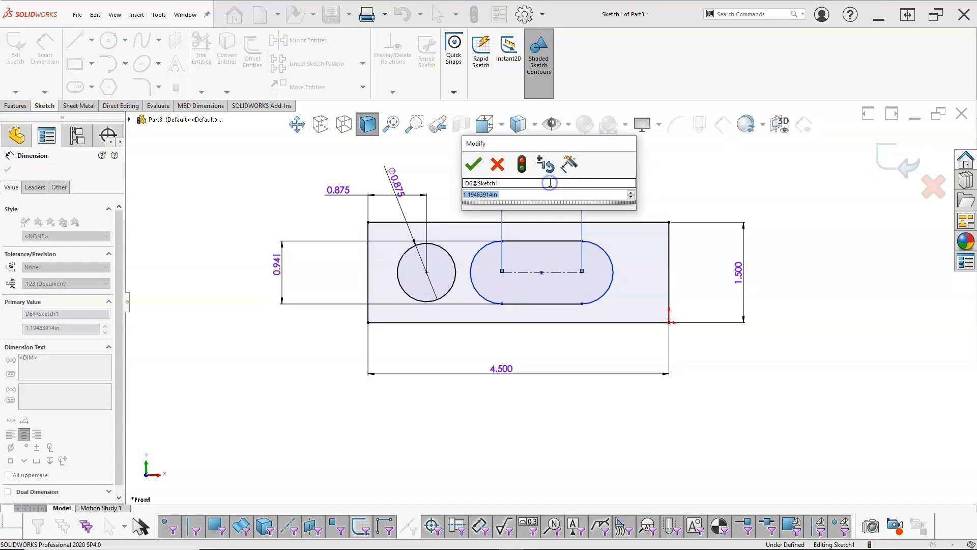
pyautogui.press('Return')
pyautogui.write('2.25')
pyautogui.press('Return')
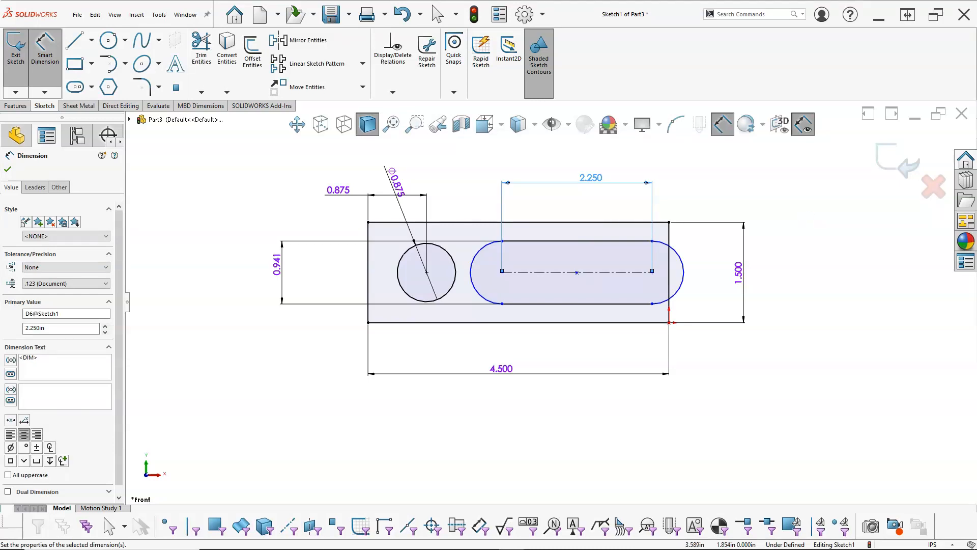
# Step: Check the slot's length in the textbook drawing and delete the 2.25 in dimension between the slot's arc centres
pyautogui.moveTo(976, 77)
pyautogui.mouseDown()
pyautogui.moveTo(750, 77)
pyautogui.moveTo(640, 62)
pyautogui.mouseUp()
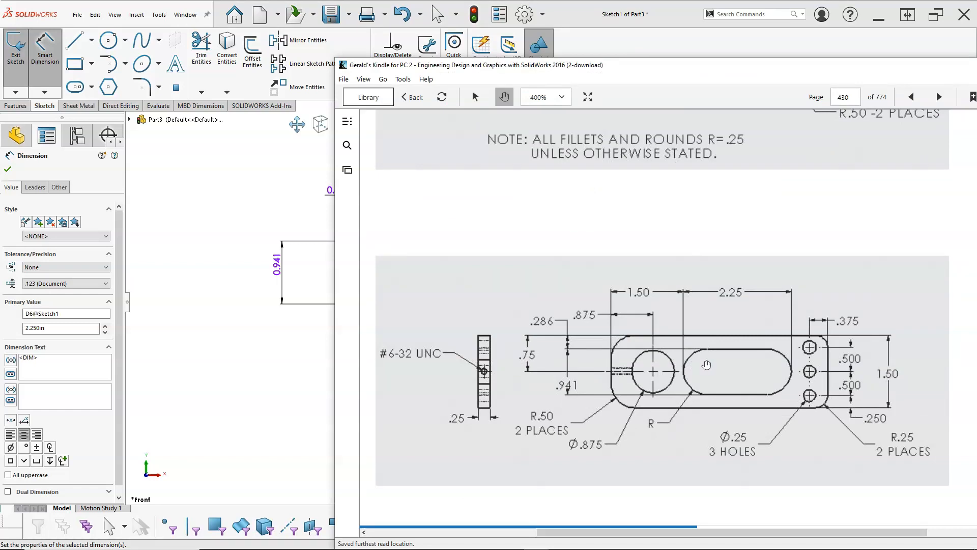
pyautogui.moveTo(654, 66); pyautogui.dragTo(976, 70)
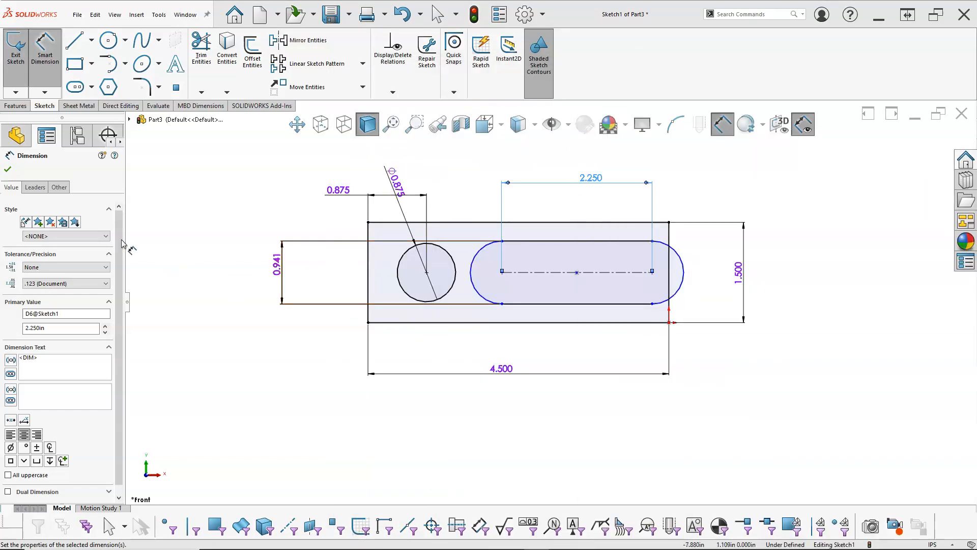
pyautogui.click(35, 187)
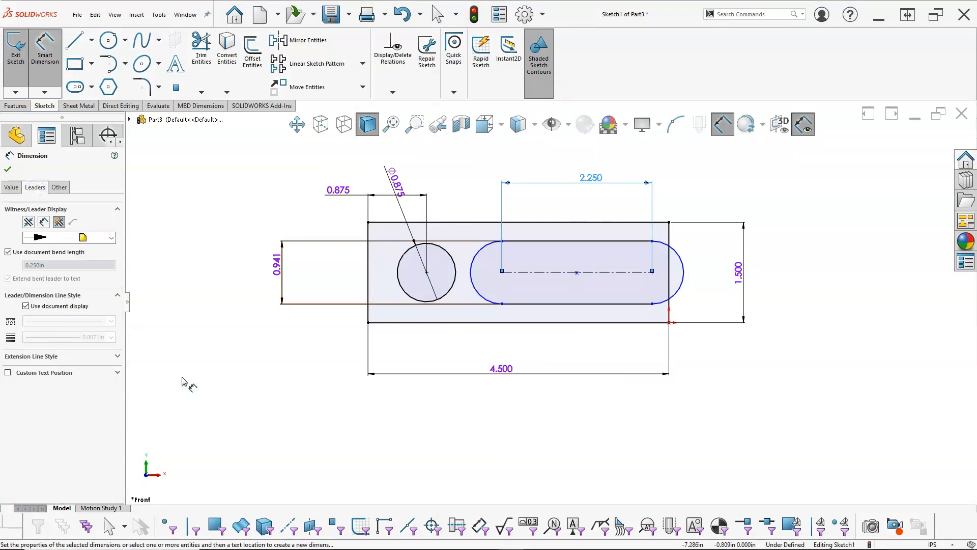
pyautogui.click(9, 170)
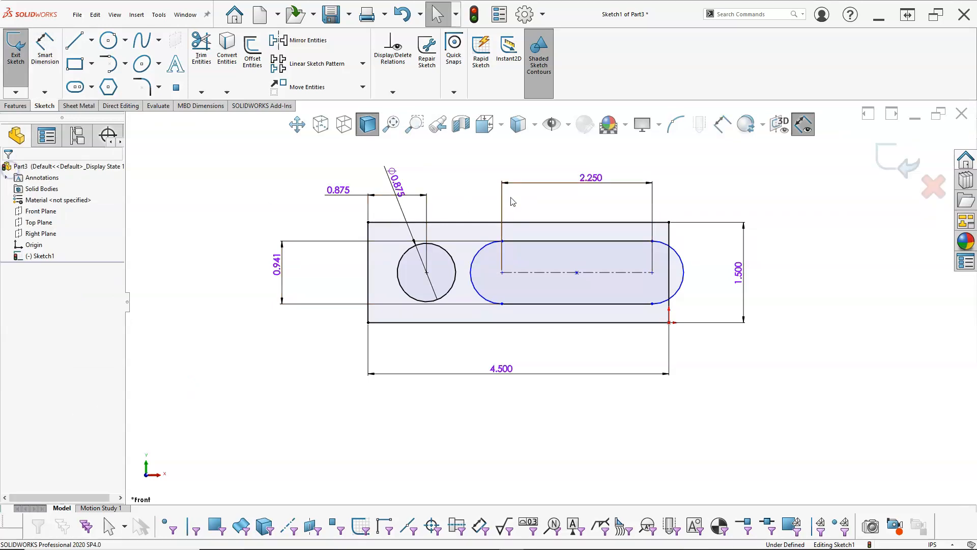
pyautogui.click(589, 181)
pyautogui.press('Delete')
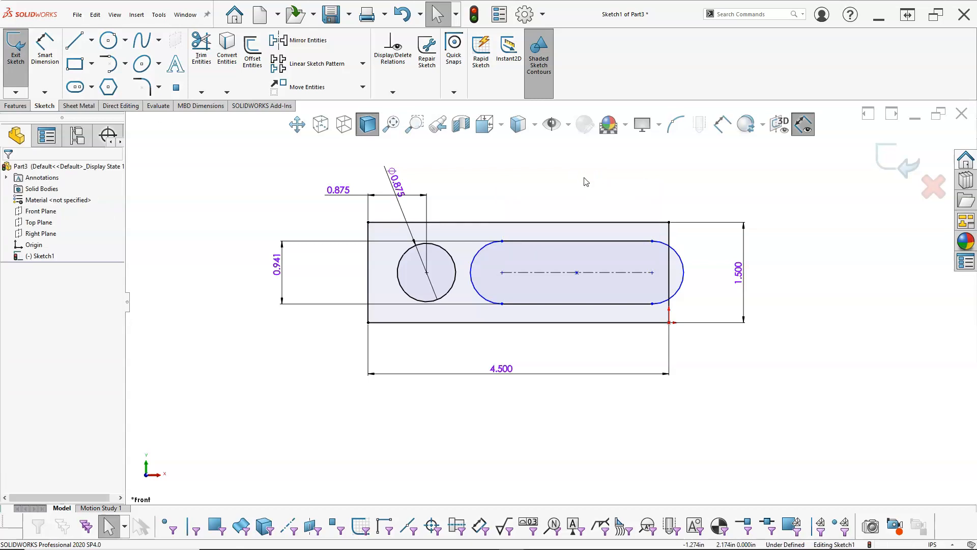
# Step: Dimension the slot's overall length between the outermost points of its two end arcs to 2.25 in
pyautogui.click(45, 57)
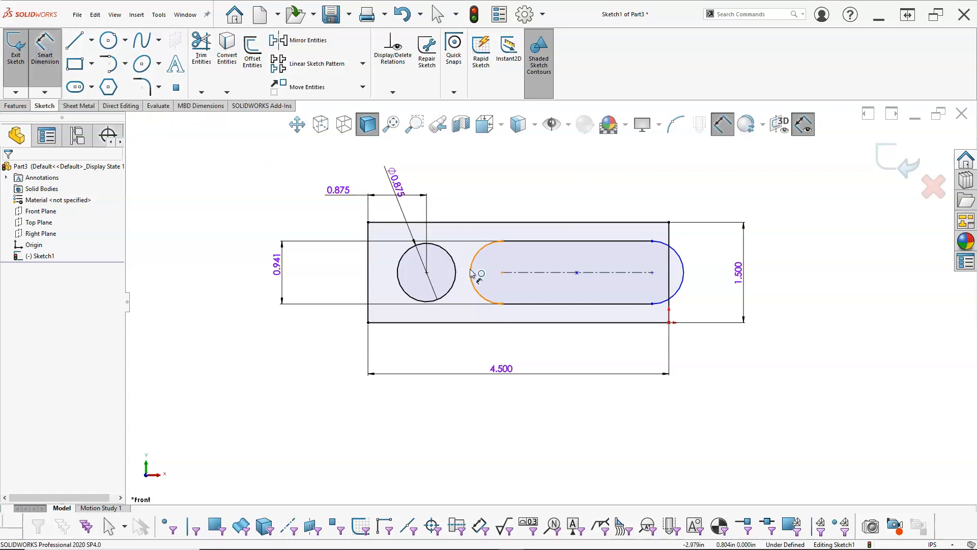
pyautogui.click(471, 285)
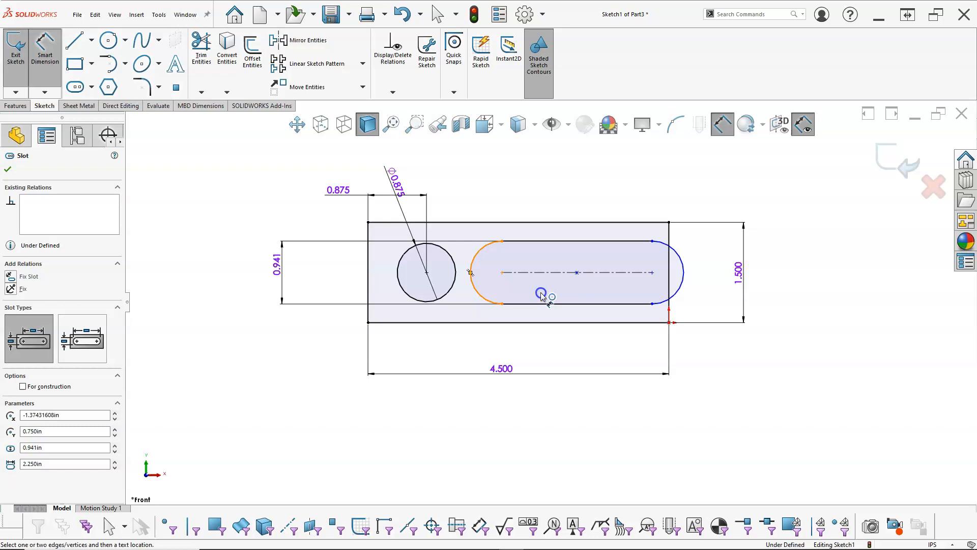
pyautogui.click(685, 281)
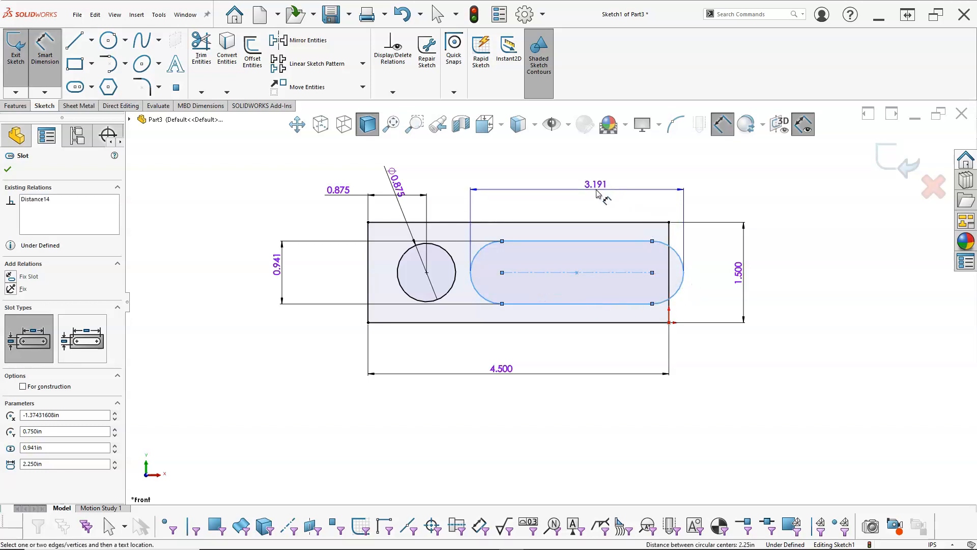
pyautogui.click(585, 193)
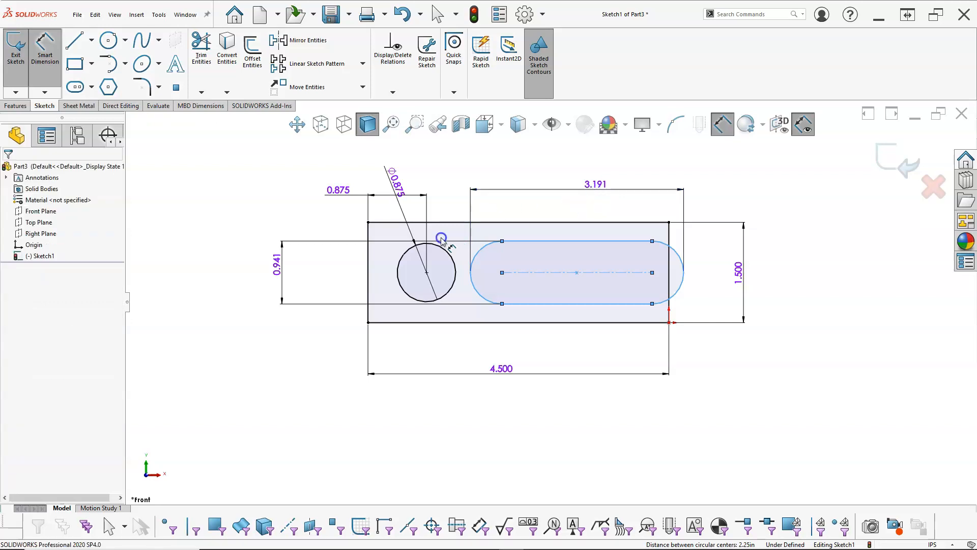
pyautogui.write('2.')
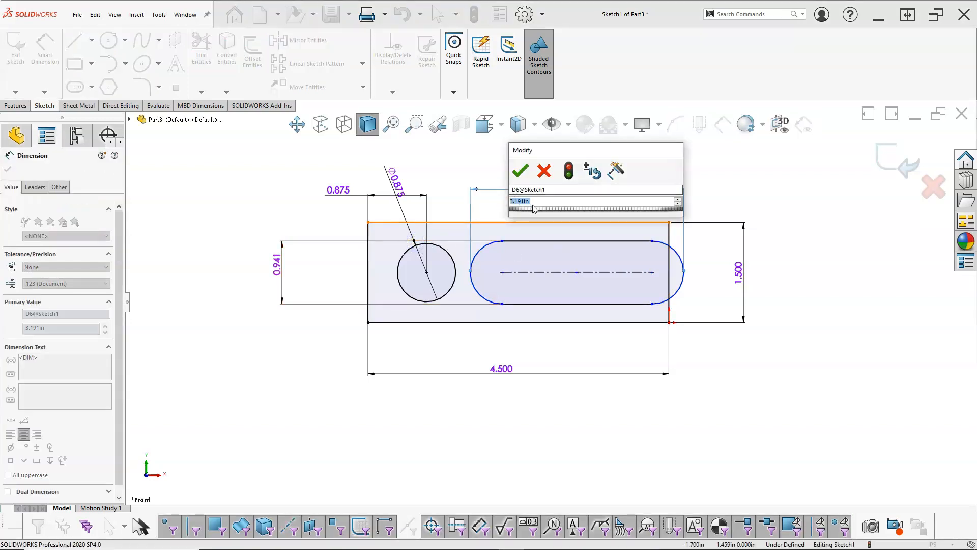
pyautogui.write('25')
pyautogui.press('Return')
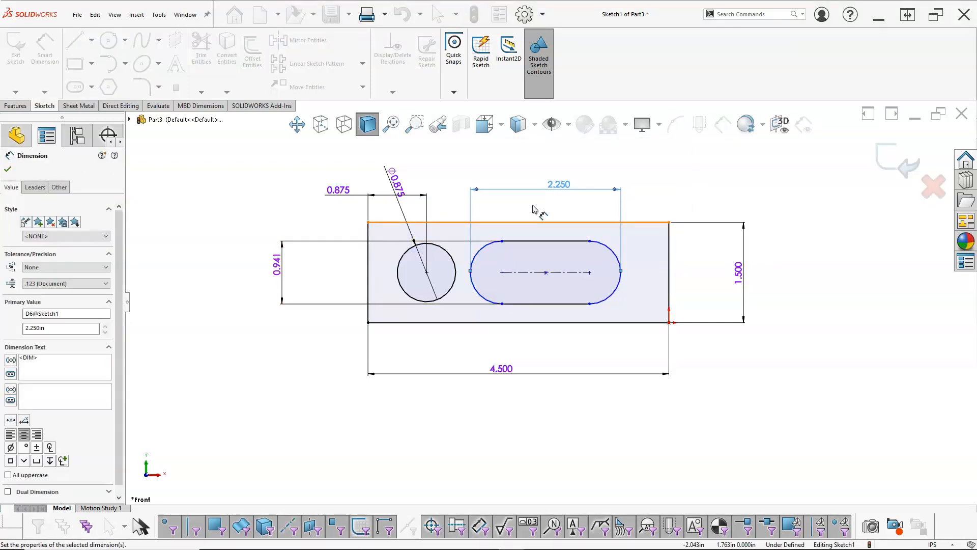
pyautogui.click(35, 187)
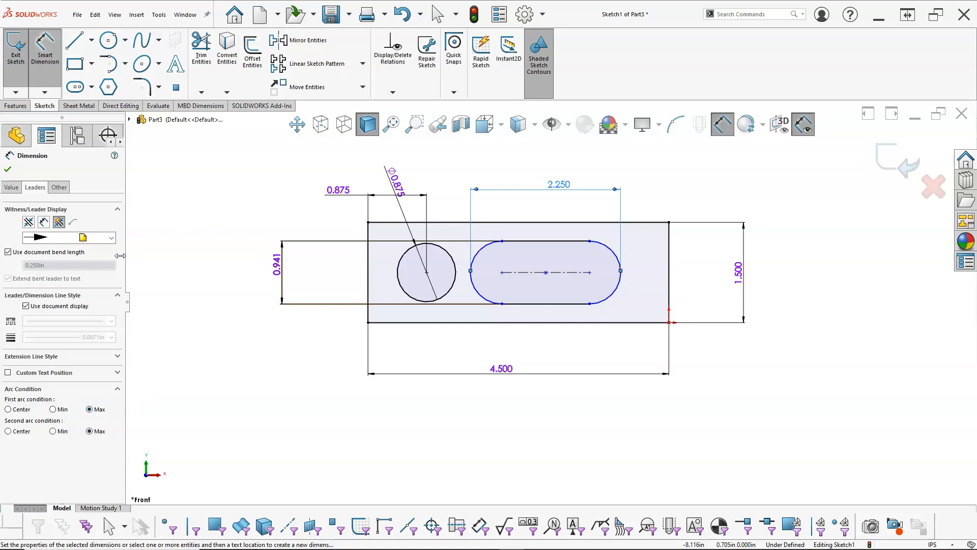
pyautogui.click(7, 169)
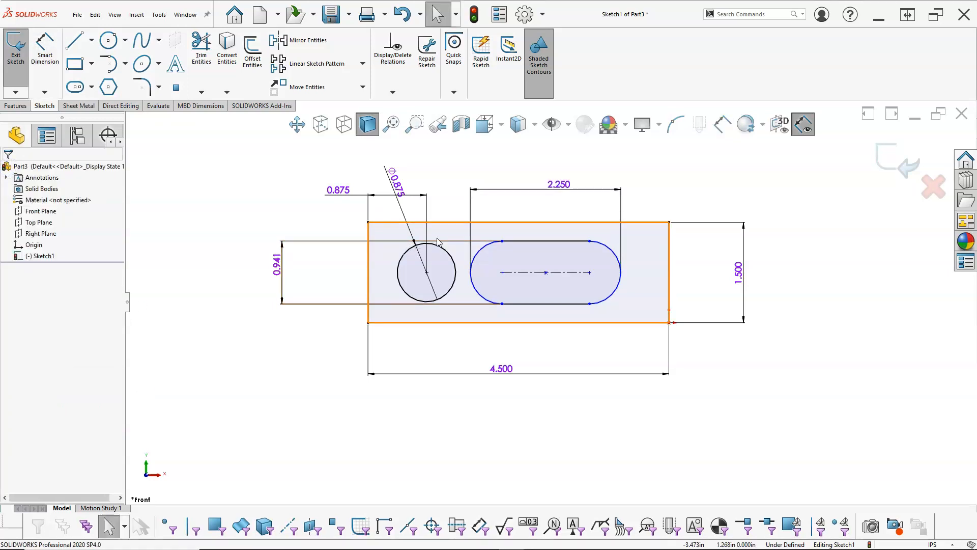
# Step: Dimension the horizontal distance from the plate's left edge to the centre of the slot's left arc to 1.5 in
pyautogui.click(45, 51)
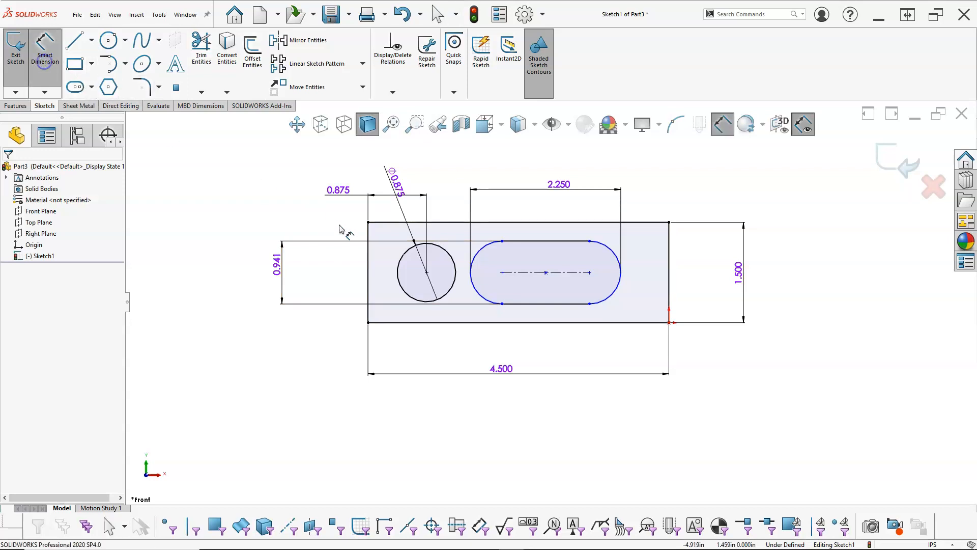
pyautogui.click(369, 261)
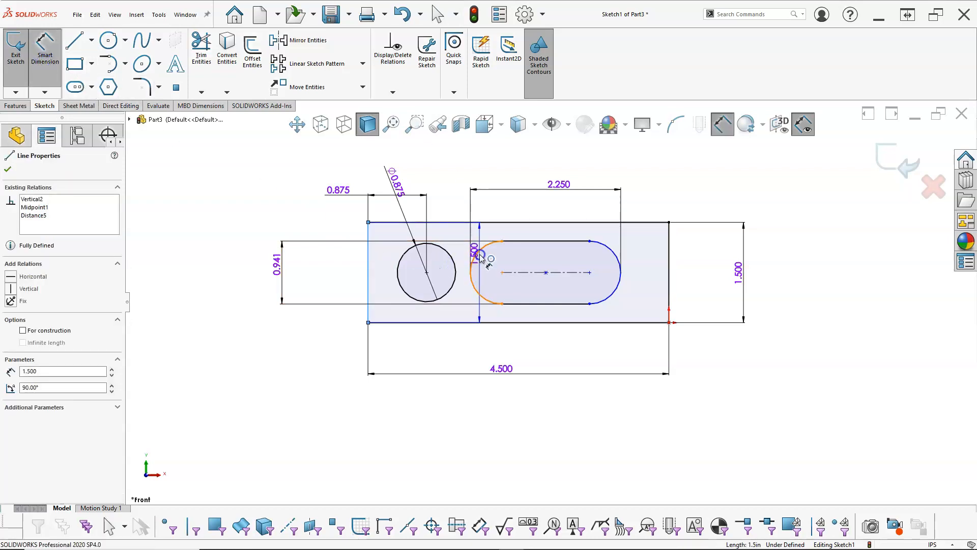
pyautogui.click(489, 274)
pyautogui.click(448, 168)
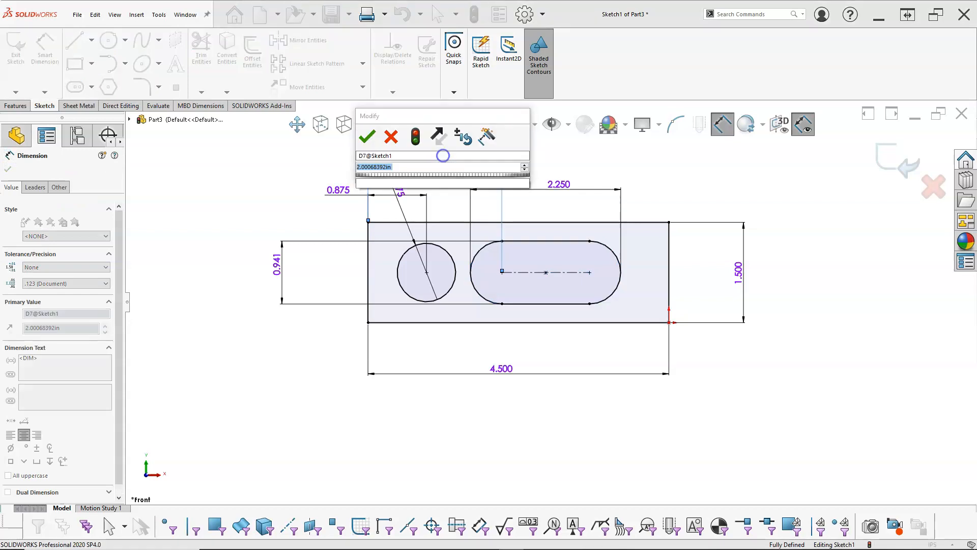
pyautogui.write('1.5')
pyautogui.press('Return')
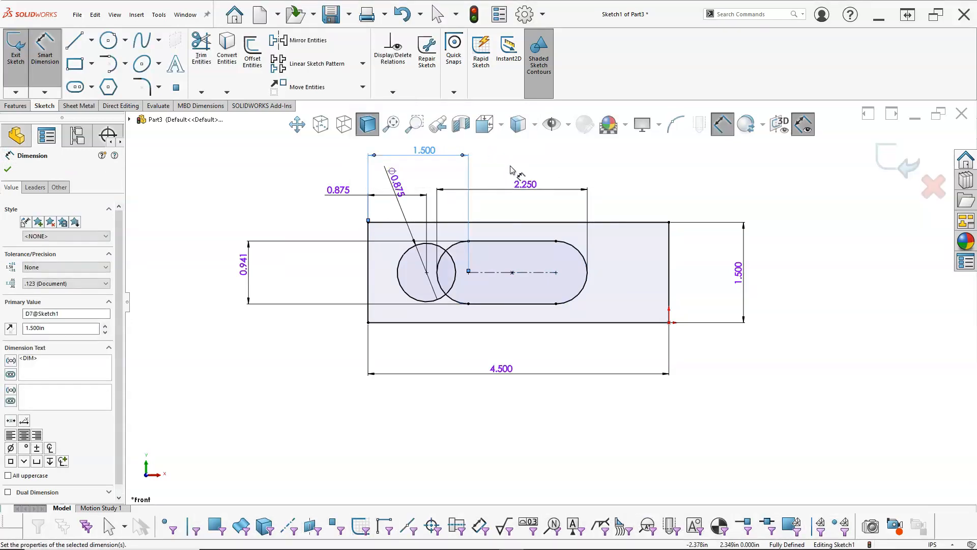
# Step: Set the slot position dimension's first arc condition to Min and its value to 1.5 in from the plate's left edge
pyautogui.rightClick(670, 182)
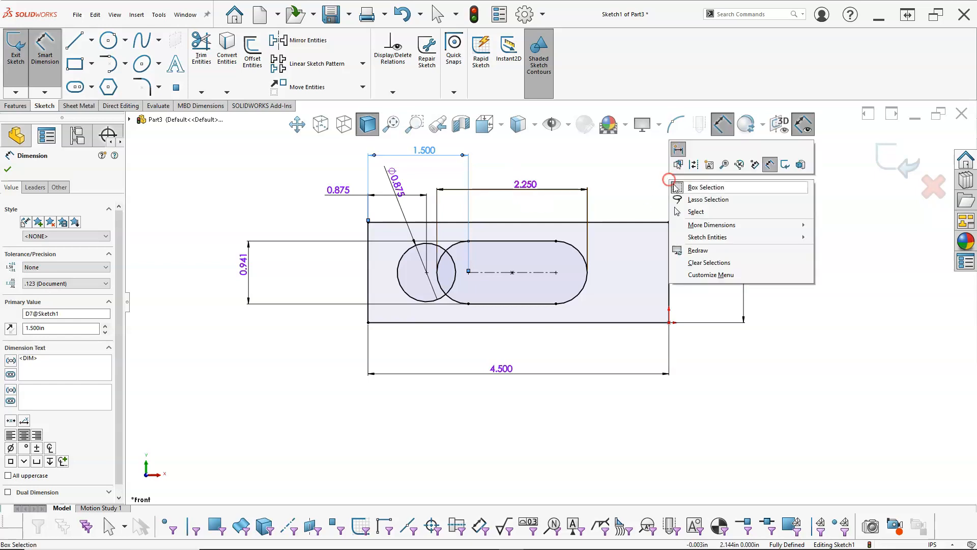
pyautogui.click(697, 211)
pyautogui.click(424, 150)
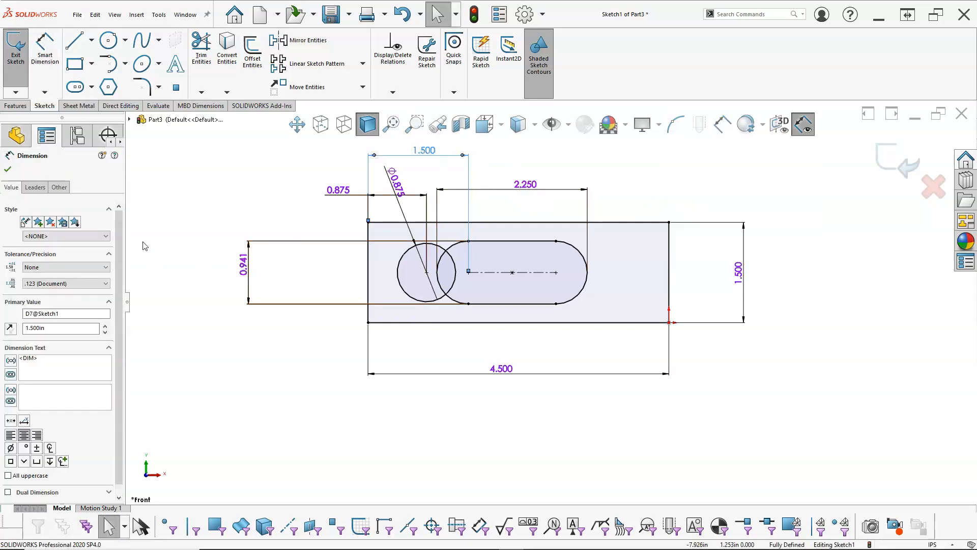
pyautogui.click(35, 187)
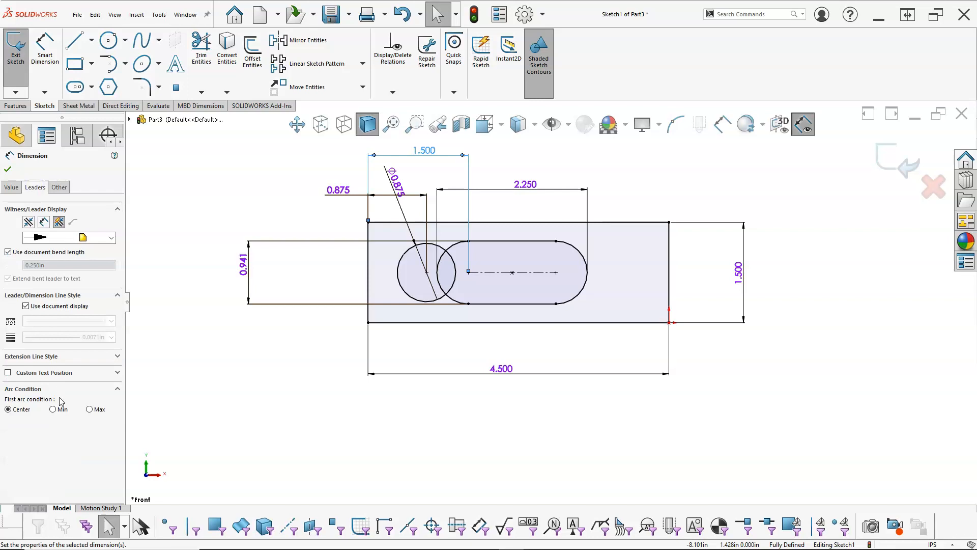
pyautogui.click(53, 409)
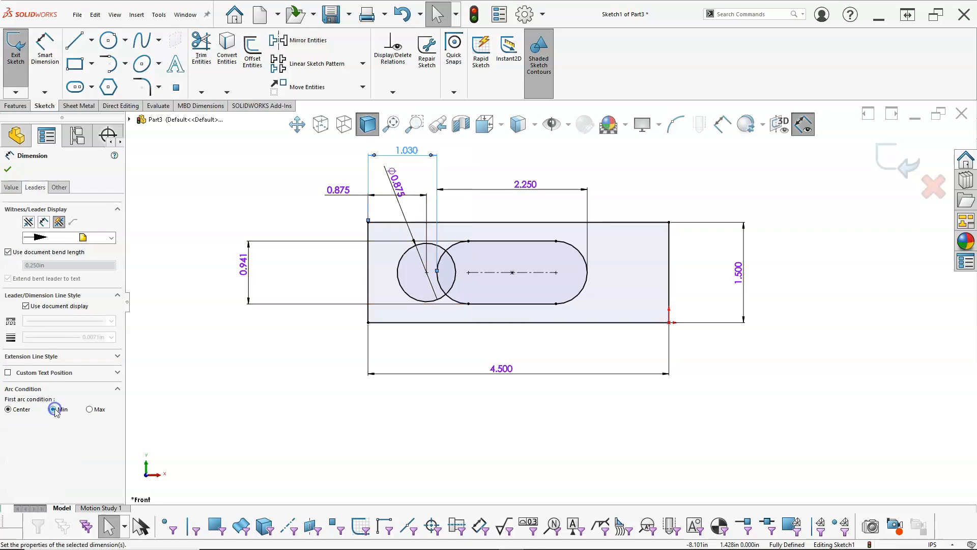
pyautogui.doubleClick(408, 153)
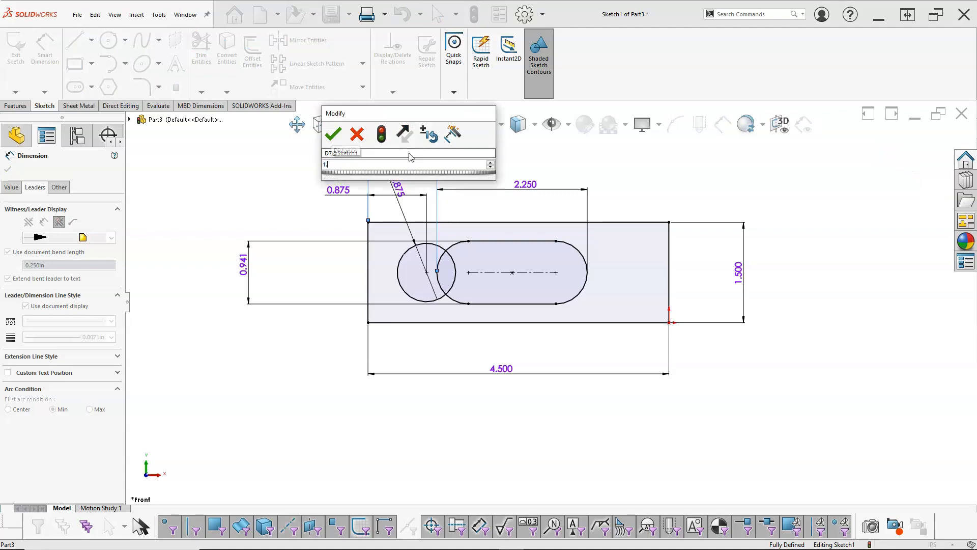
pyautogui.press('Return')
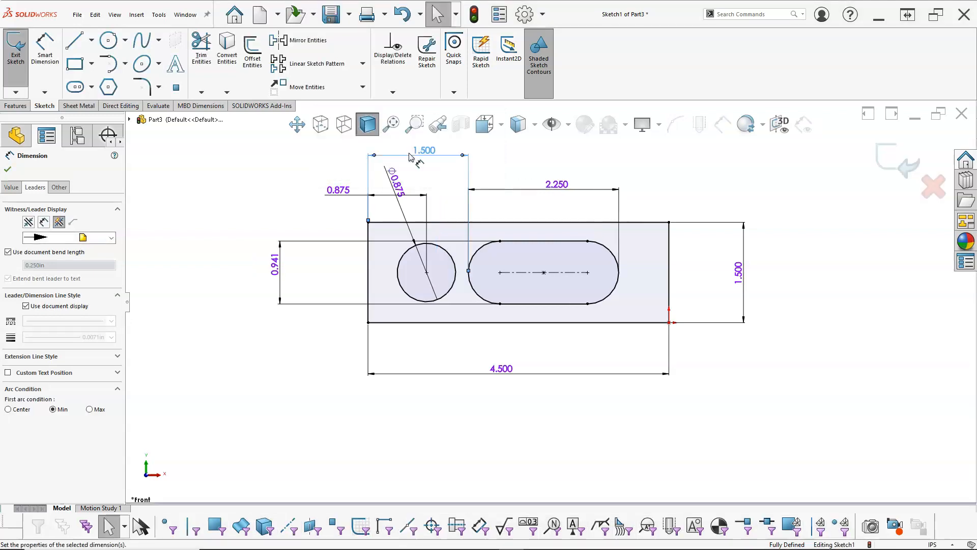
pyautogui.click(7, 169)
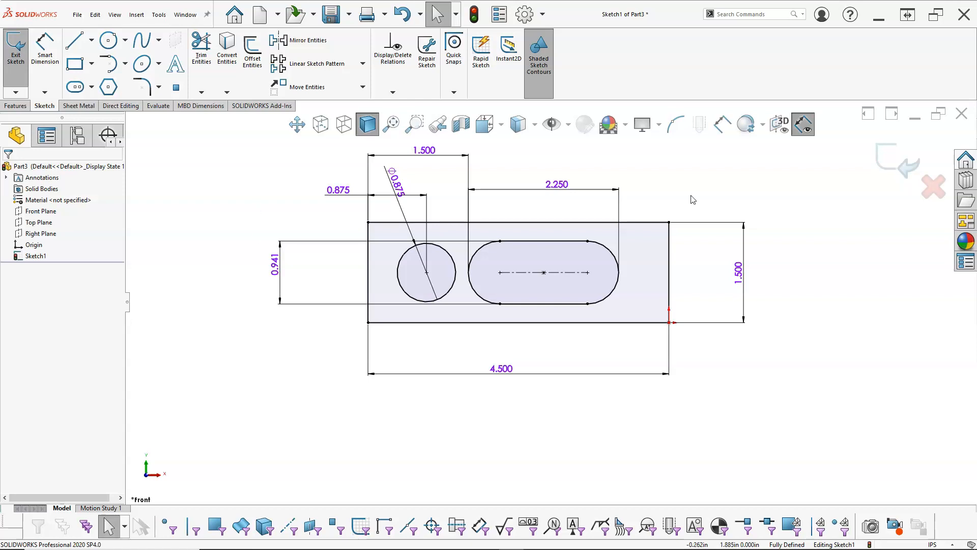
# Step: Exit the sketch and extrude the plate profile as a Blind boss 0.25 in deep
pyautogui.click(887, 167)
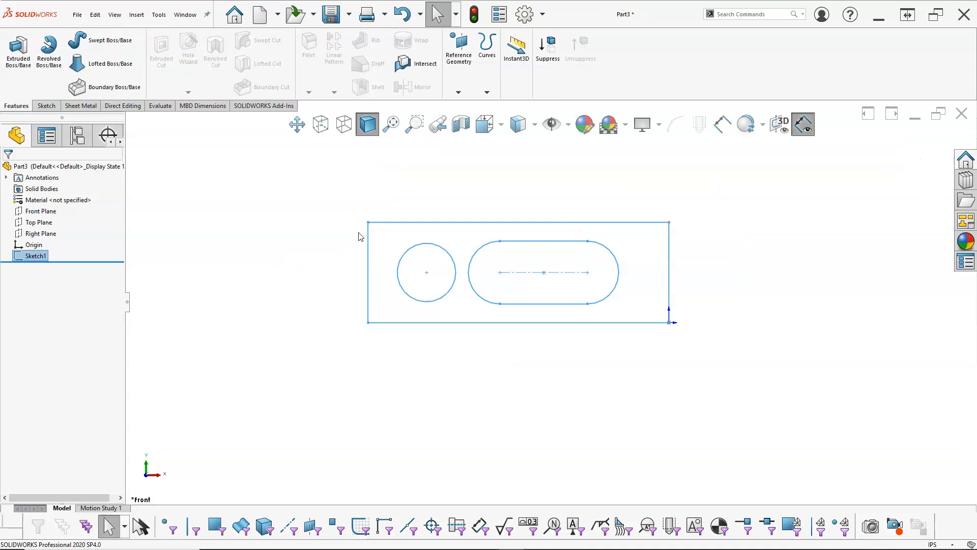
pyautogui.click(18, 48)
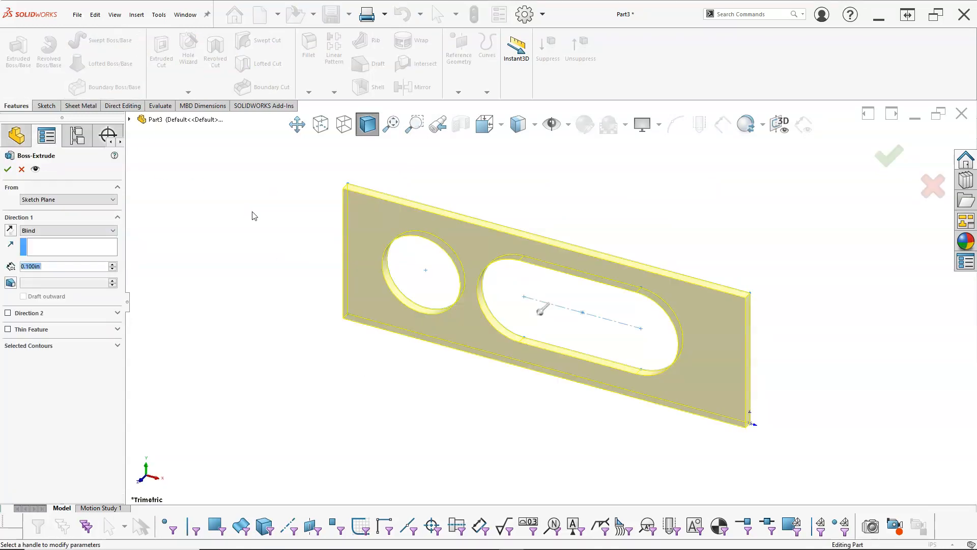
pyautogui.write('0.25')
pyautogui.press('Return')
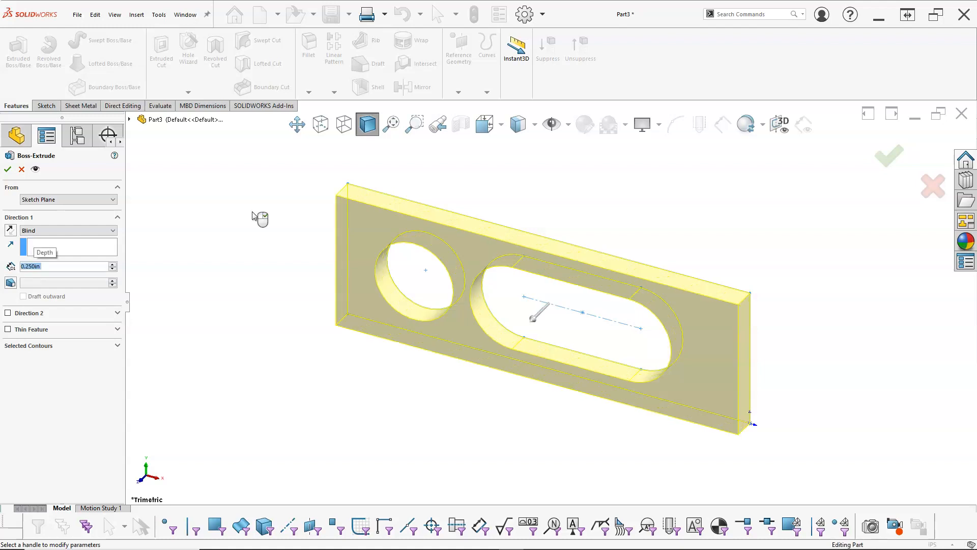
pyautogui.click(7, 170)
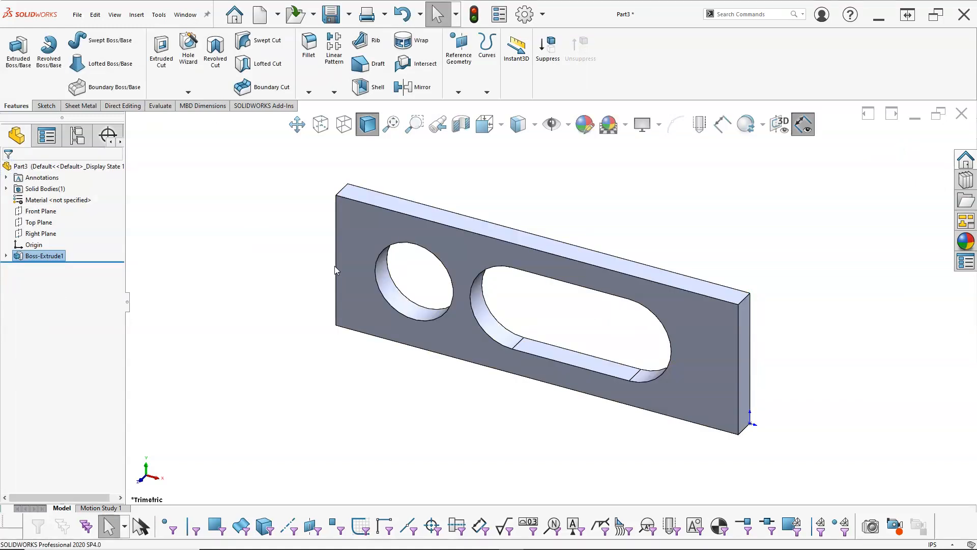
# Step: Start a Hole Wizard hole on the plate's front face: ANSI Inch, Fractional Drill Sizes, size 1/4, Through All
pyautogui.click(720, 328)
pyautogui.press('s')
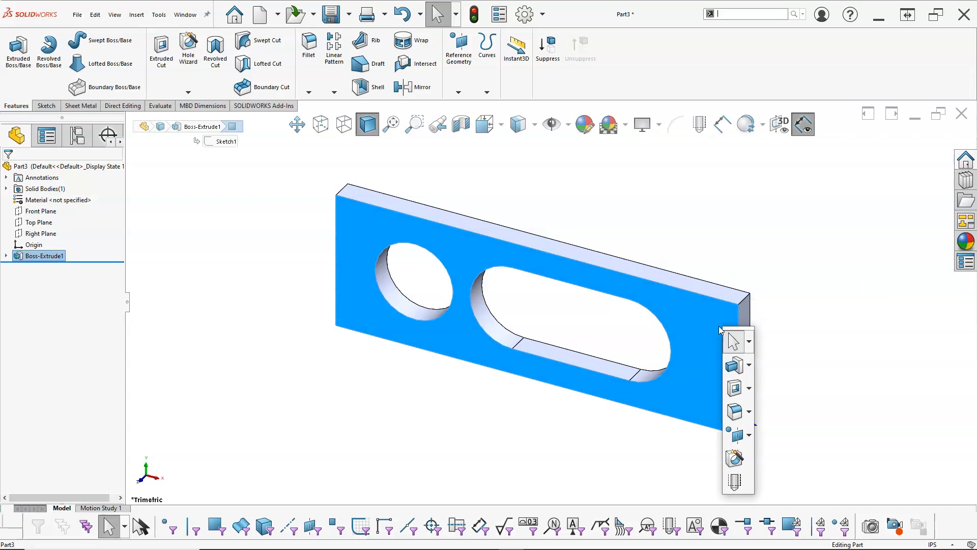
pyautogui.click(733, 459)
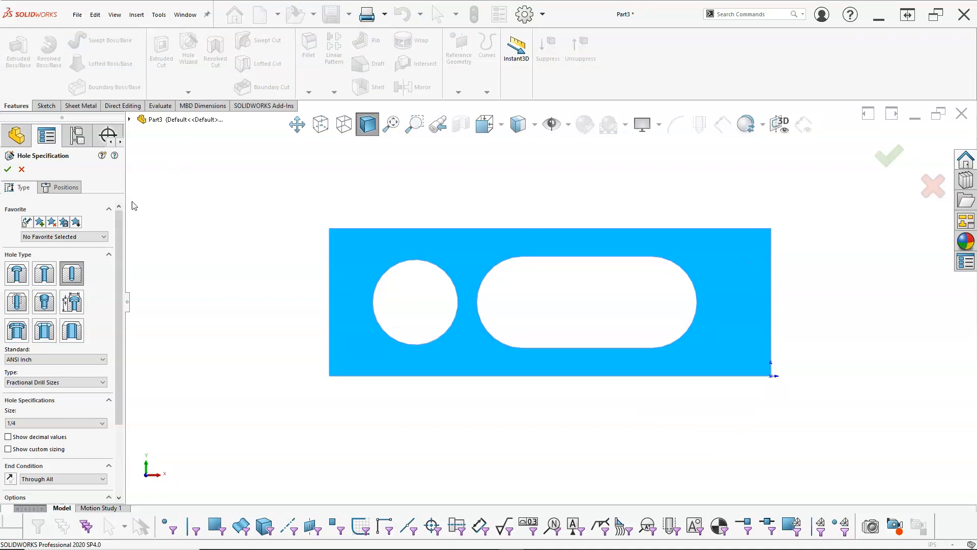
pyautogui.click(68, 276)
pyautogui.moveTo(117, 312); pyautogui.dragTo(112, 368)
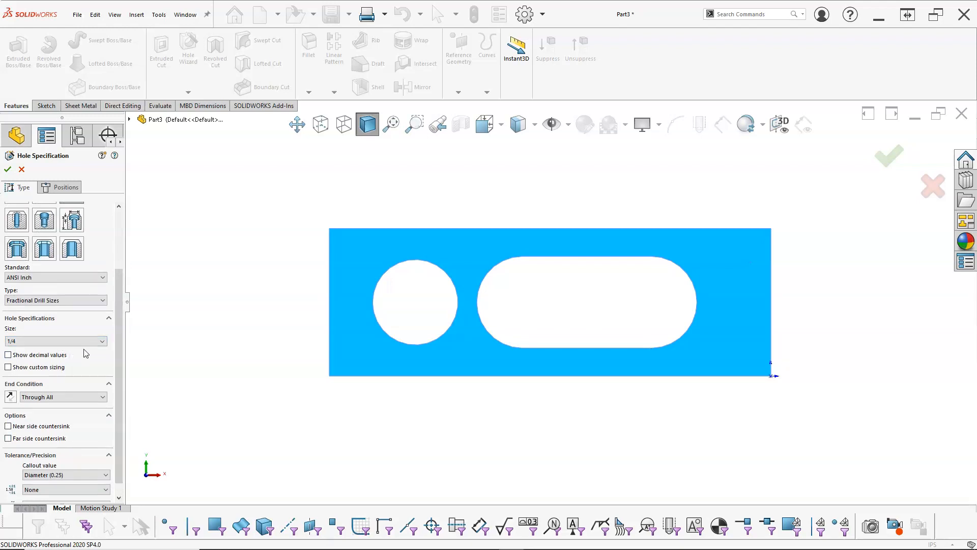
# Step: Place three hole positions in a column between the slot and the plate's right edge, the upper two about 0.52 in apart
pyautogui.click(60, 188)
pyautogui.click(520, 179)
pyautogui.click(520, 229)
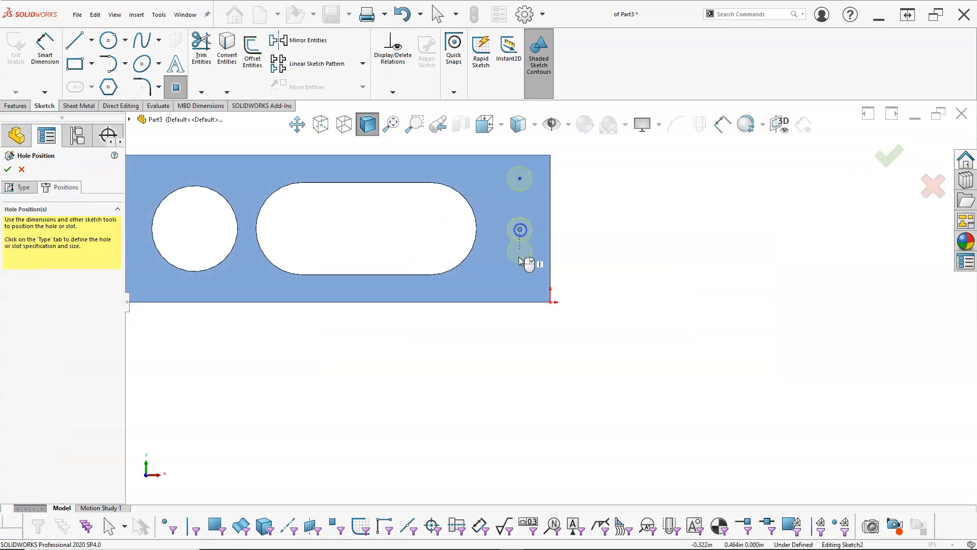
pyautogui.click(520, 272)
pyautogui.rightClick(595, 260)
pyautogui.click(613, 261)
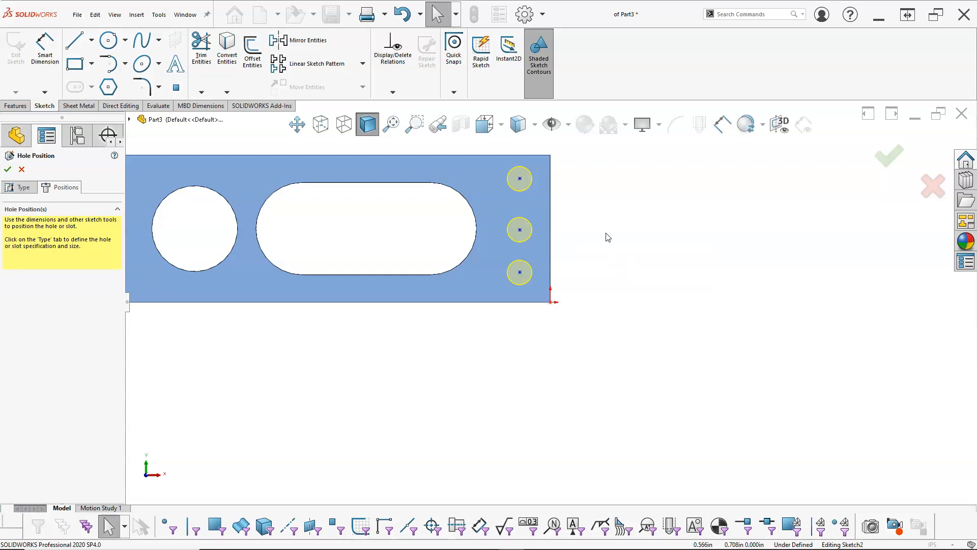
# Step: Align the three hole centre points with a vertical relation and check the relations on the upper holes
pyautogui.click(520, 230)
pyautogui.keyDown('ctrl'); pyautogui.click(520, 179); pyautogui.keyUp('ctrl')
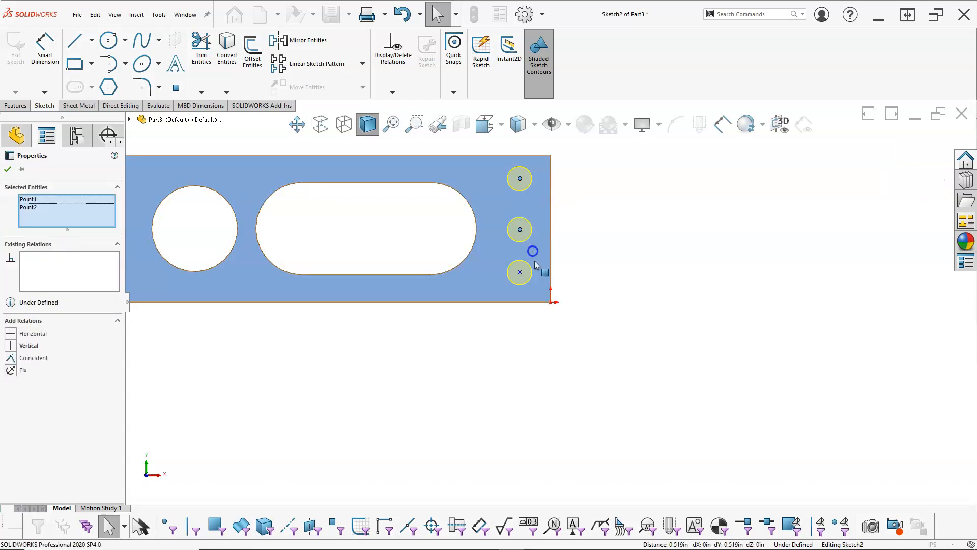
pyautogui.keyDown('ctrl'); pyautogui.click(520, 273); pyautogui.keyUp('ctrl')
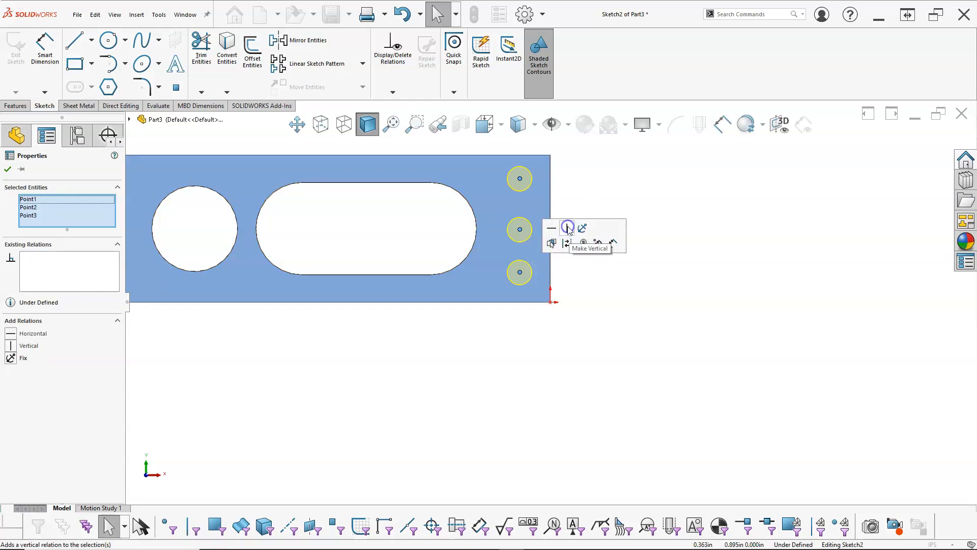
pyautogui.click(572, 186)
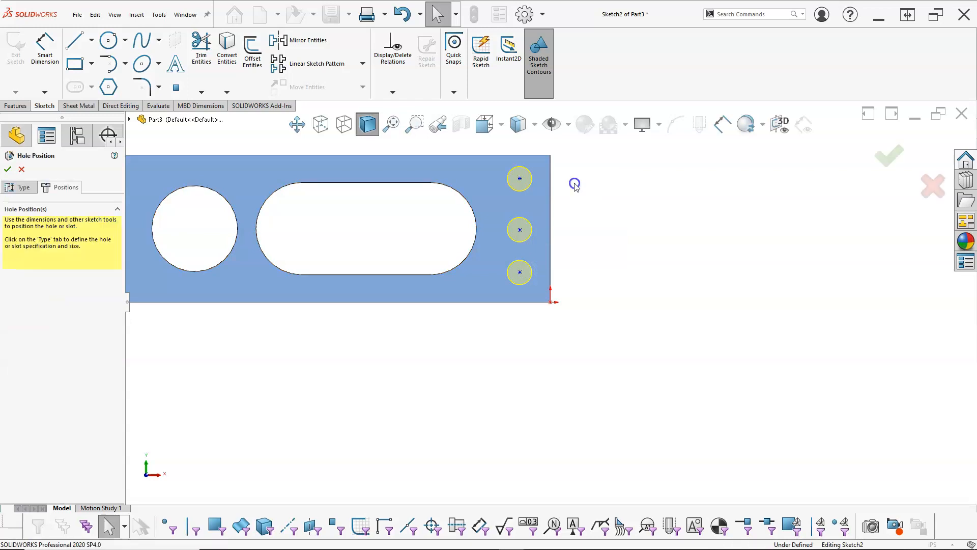
pyautogui.click(520, 179)
pyautogui.keyDown('ctrl'); pyautogui.click(520, 229); pyautogui.keyUp('ctrl')
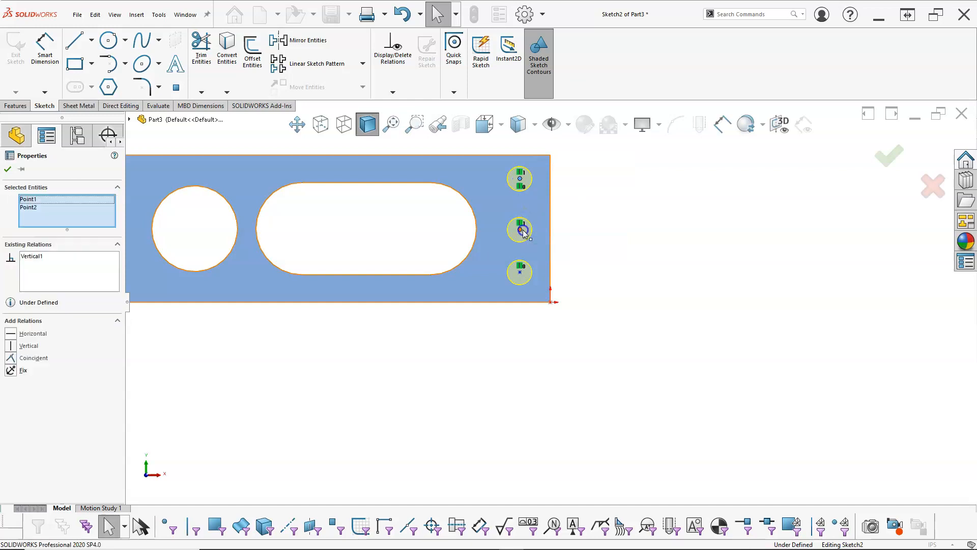
pyautogui.click(590, 241)
pyautogui.click(520, 180)
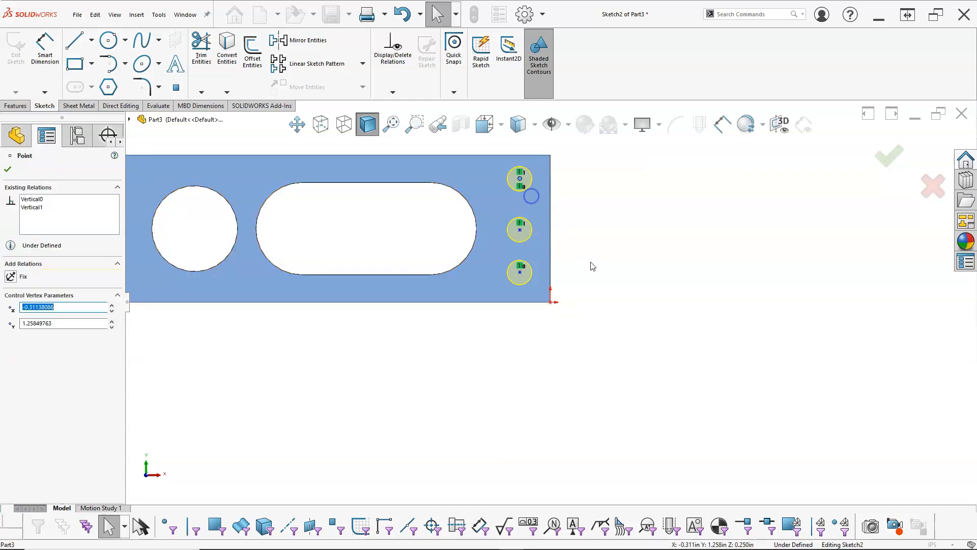
pyautogui.click(592, 263)
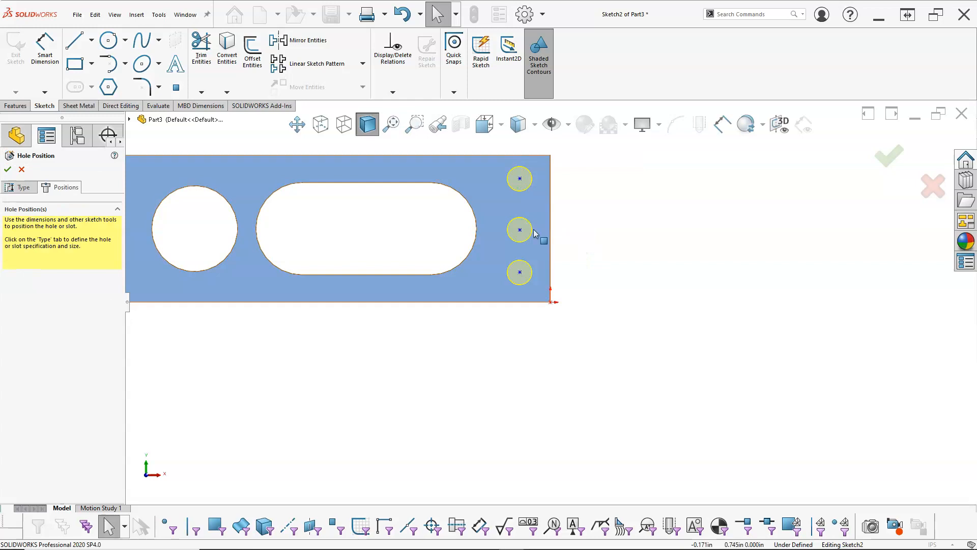
# Step: Align the middle hole's centre horizontally with the midpoint of the plate's right edge
pyautogui.rightClick(551, 229)
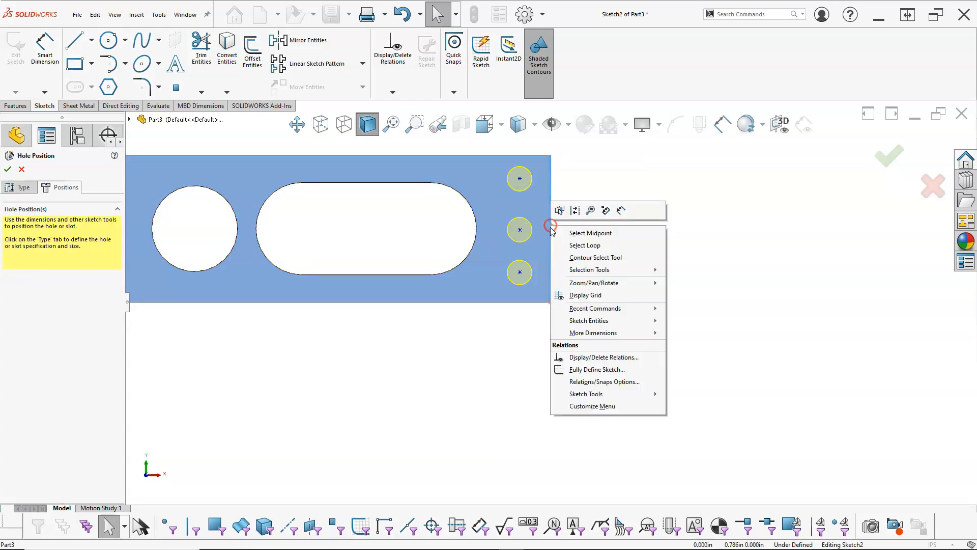
pyautogui.click(585, 233)
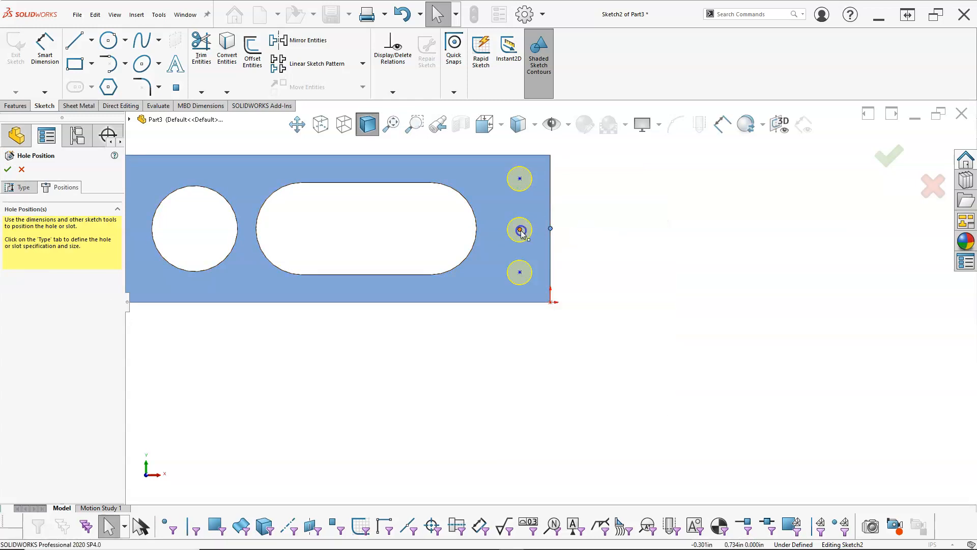
pyautogui.keyDown('ctrl'); pyautogui.click(520, 230); pyautogui.keyUp('ctrl')
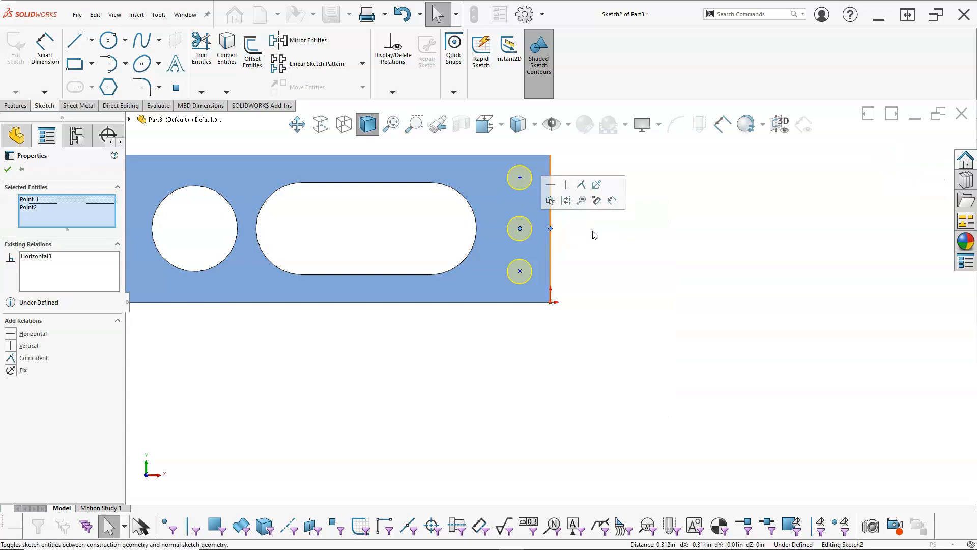
# Step: Dimension the vertical spacing between the middle and upper hole centres as 0.5 in
pyautogui.rightClick(591, 229)
pyautogui.click(666, 218)
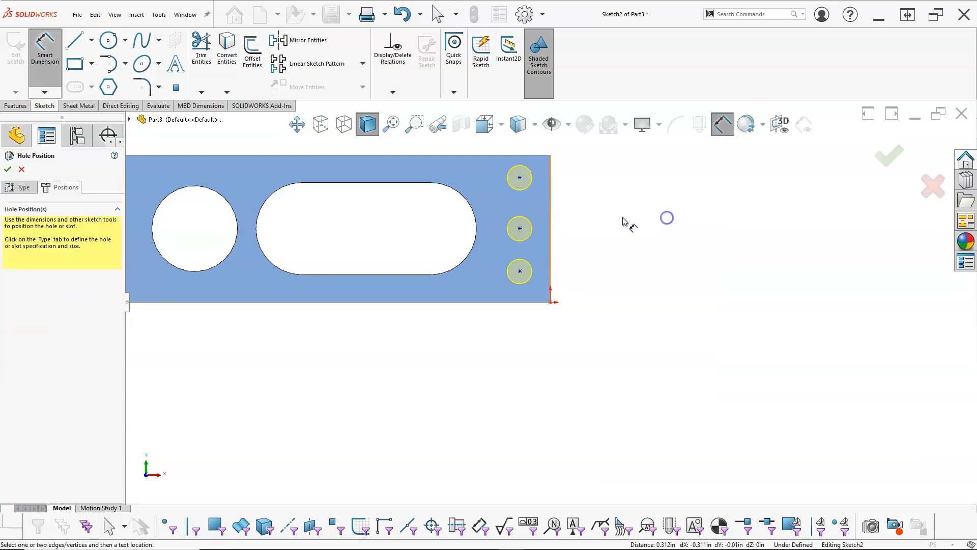
pyautogui.click(520, 228)
pyautogui.click(519, 179)
pyautogui.click(616, 200)
pyautogui.write('.5')
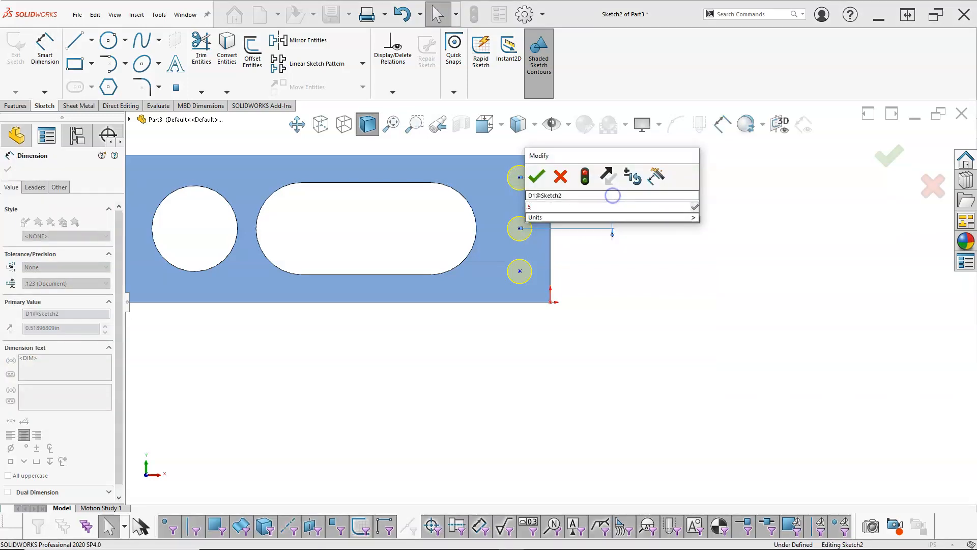
pyautogui.press('Return')
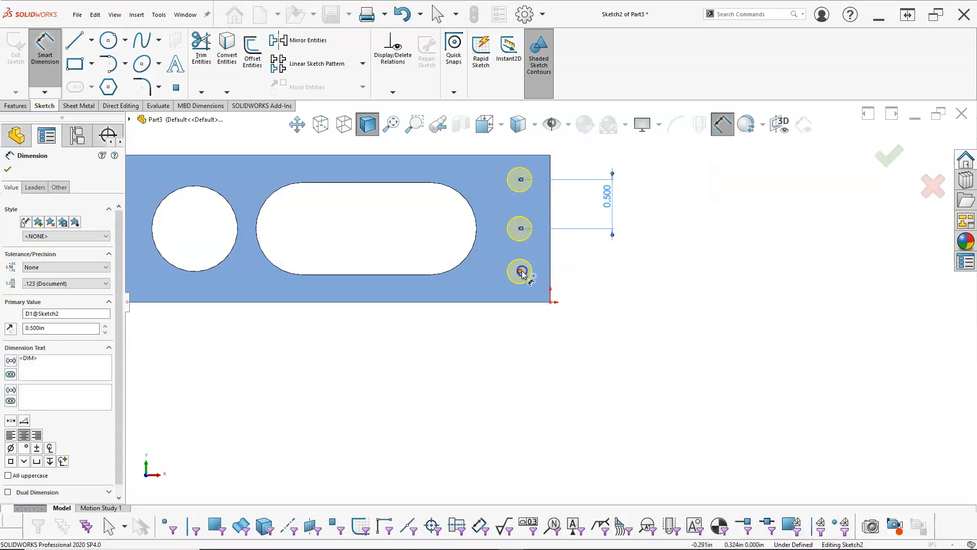
# Step: Dimension the vertical spacing between the lower and middle hole centres as 0.5 in
pyautogui.click(521, 272)
pyautogui.click(521, 228)
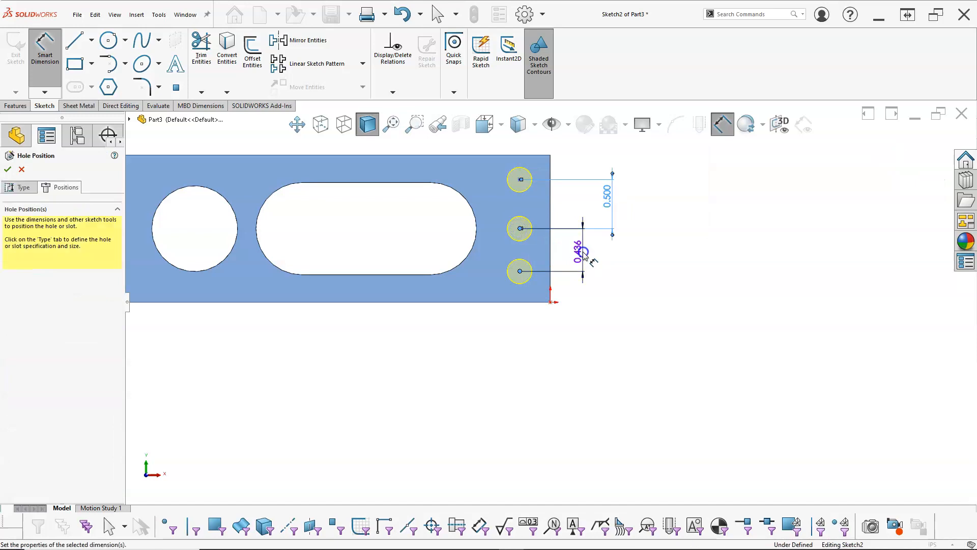
pyautogui.click(584, 254)
pyautogui.write('.5')
pyautogui.press('Return')
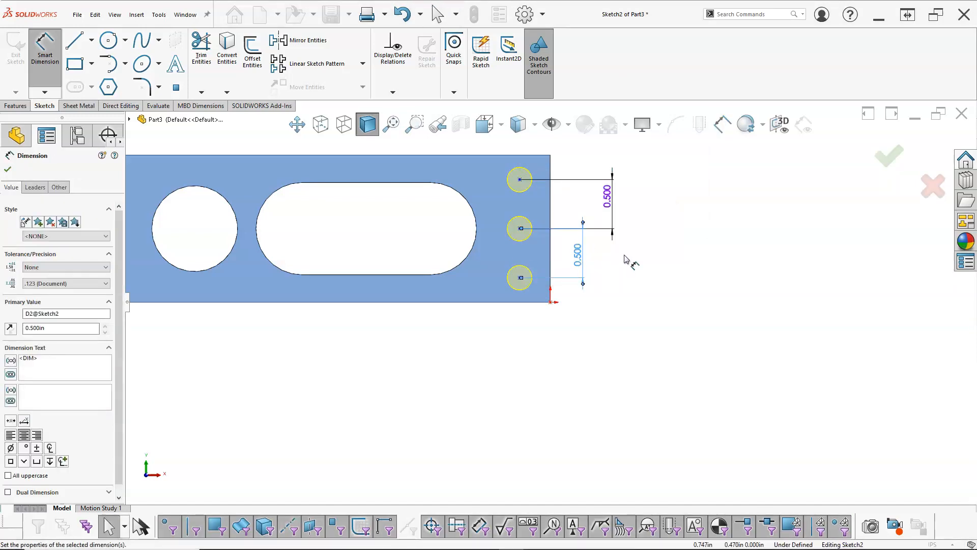
# Step: Dimension the upper hole's centre 0.375 in from the plate's right edge and finish the 1/4 in hole feature
pyautogui.click(551, 195)
pyautogui.click(520, 179)
pyautogui.click(539, 152)
pyautogui.write('.37')
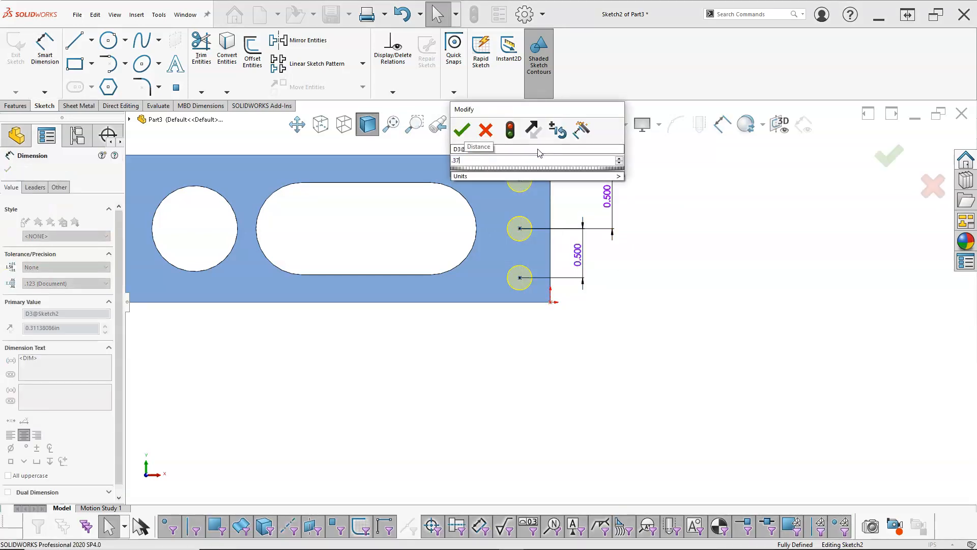
pyautogui.write('5')
pyautogui.press('Return')
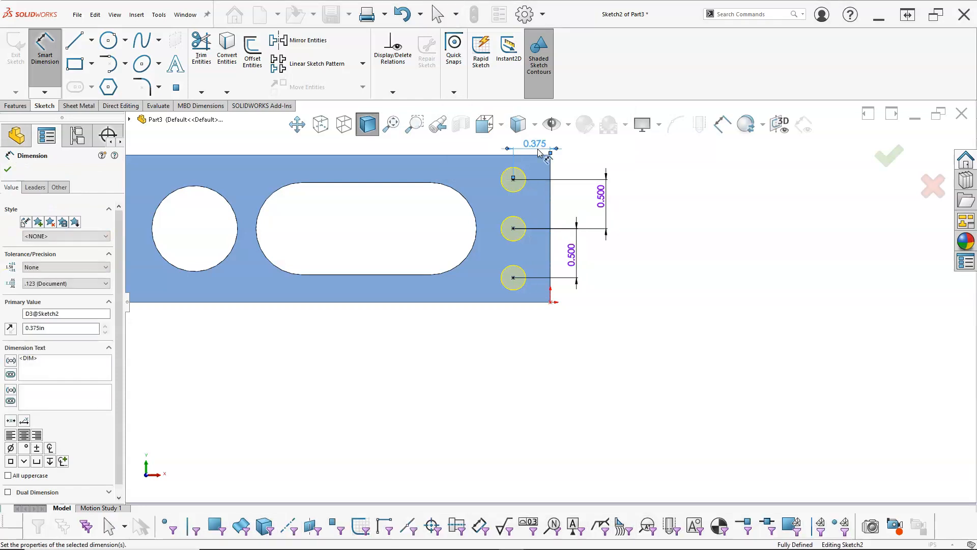
pyautogui.rightClick(657, 202)
pyautogui.click(682, 228)
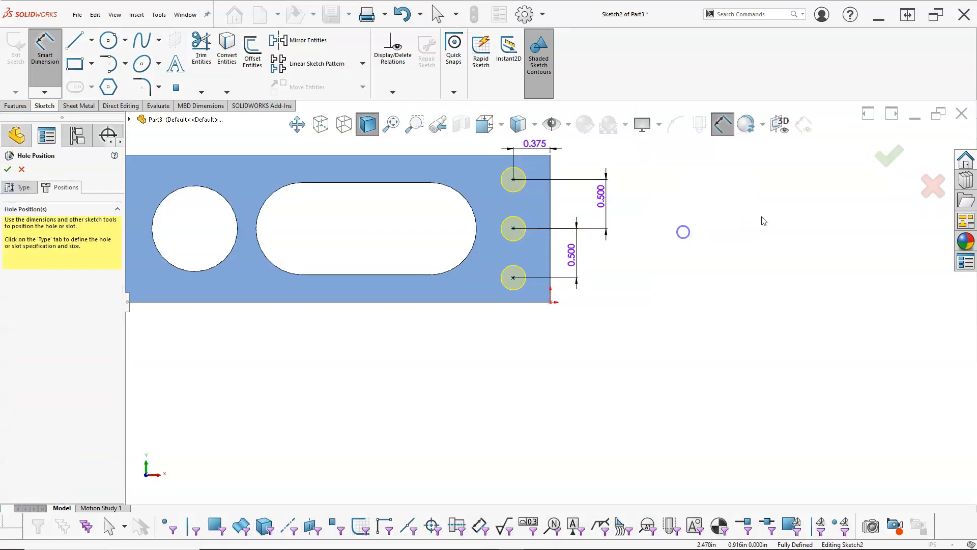
pyautogui.click(888, 160)
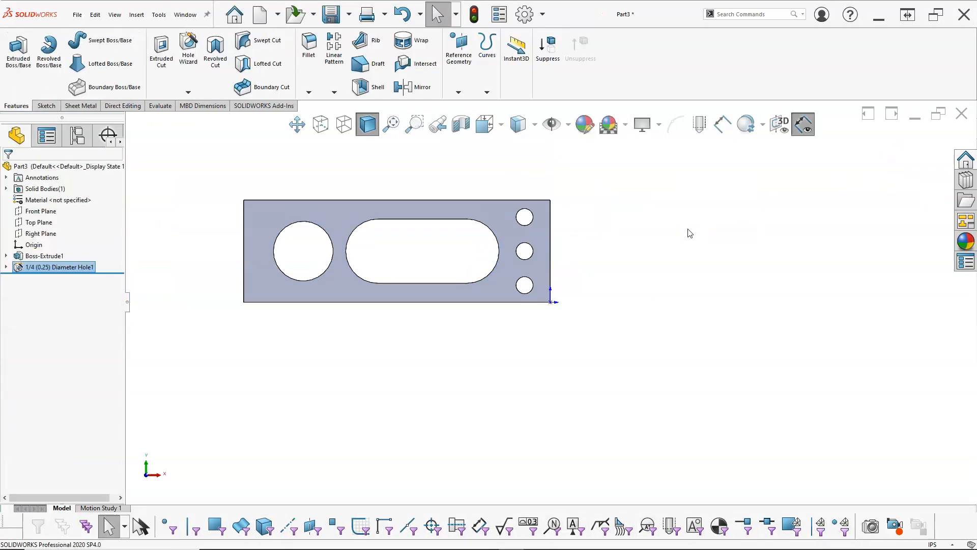
# Step: Start a Hole Wizard Straight Tap hole on the plate's narrow end face beside the large round hole
pyautogui.moveTo(631, 248); pyautogui.dragTo(669, 265, button='middle')
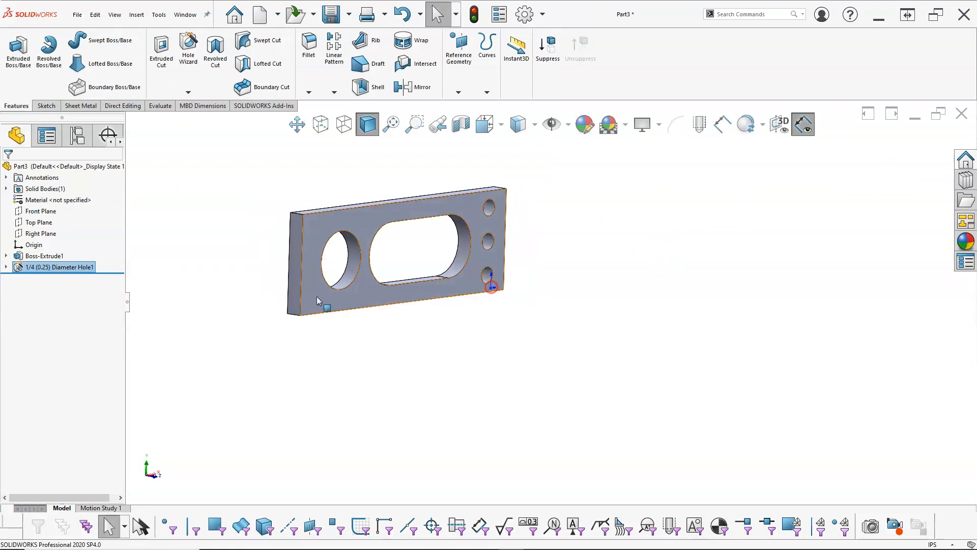
pyautogui.click(294, 267)
pyautogui.rightClick(300, 264)
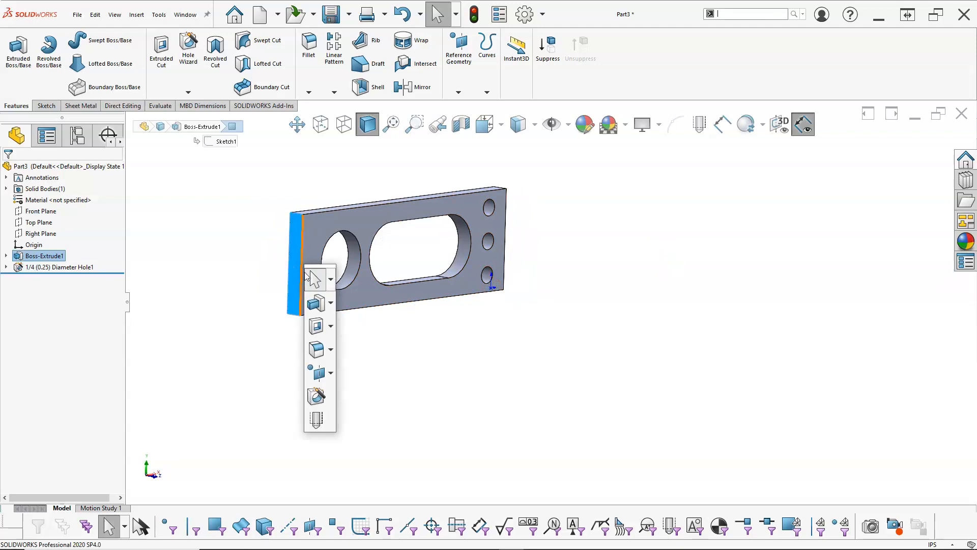
pyautogui.click(315, 397)
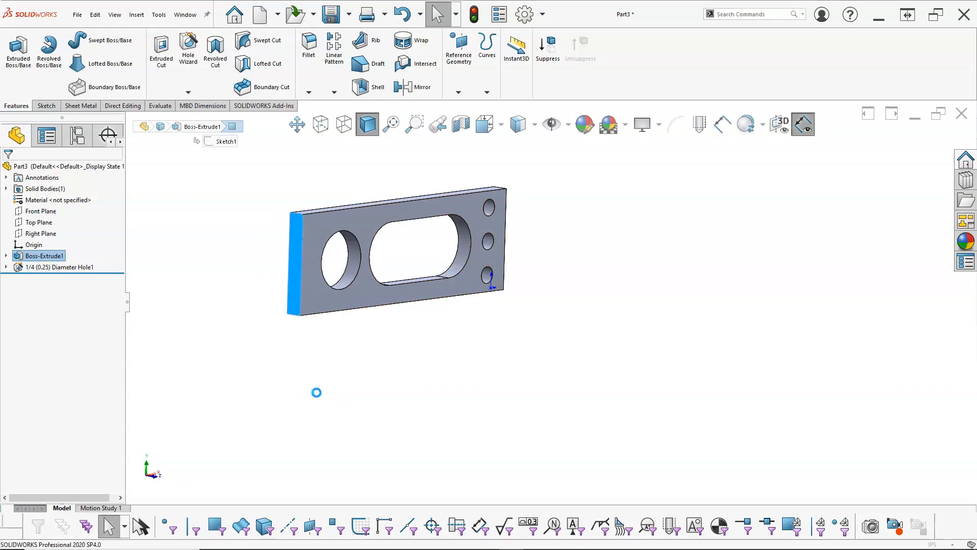
pyautogui.click(17, 302)
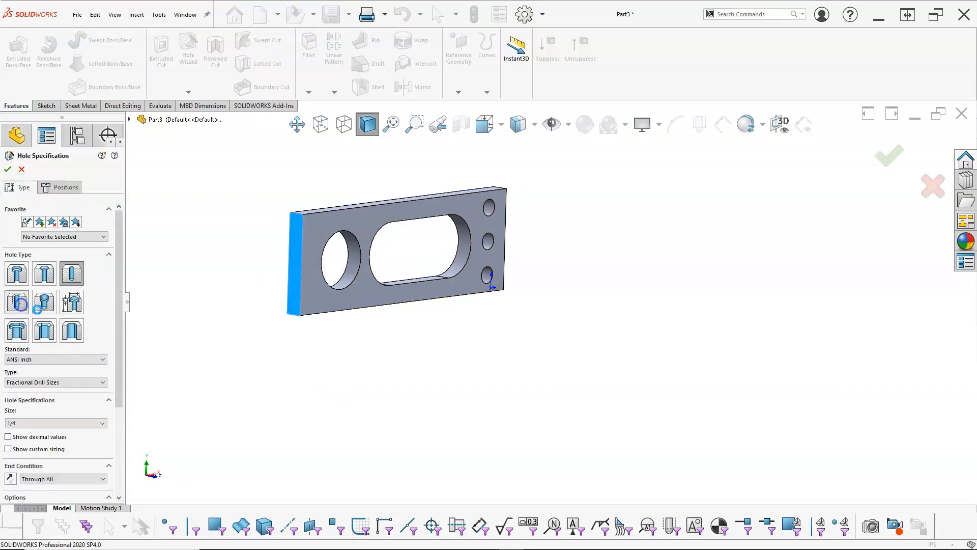
# Step: Set the tapped hole's size to #6-32 with an Up To Next end condition
pyautogui.moveTo(115, 311); pyautogui.dragTo(114, 403)
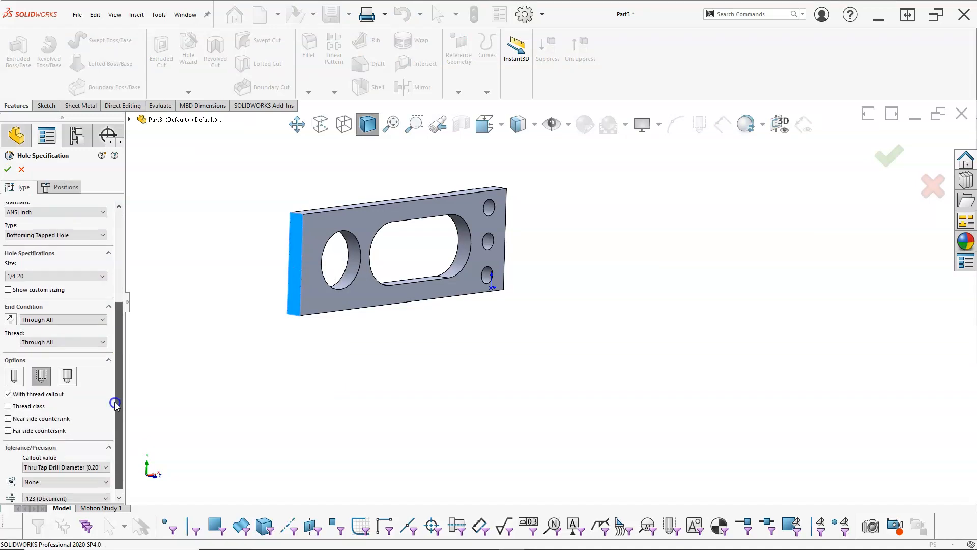
pyautogui.click(59, 276)
pyautogui.scroll(3, 62, 357)
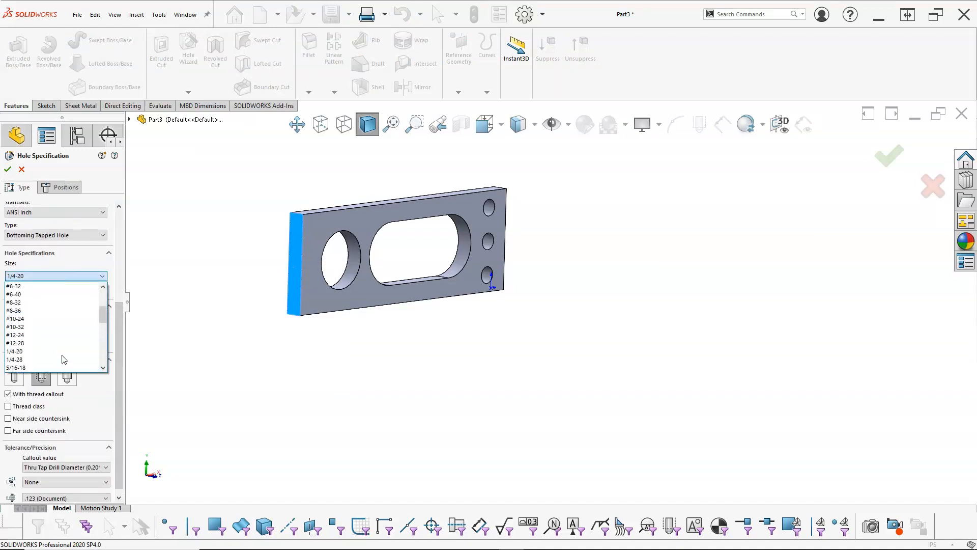
pyautogui.click(29, 296)
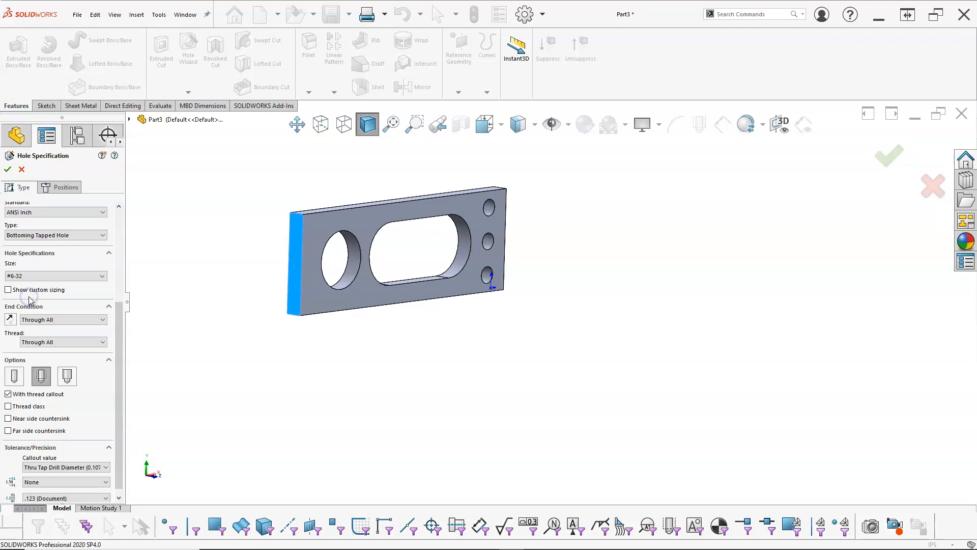
pyautogui.click(56, 319)
pyautogui.click(49, 342)
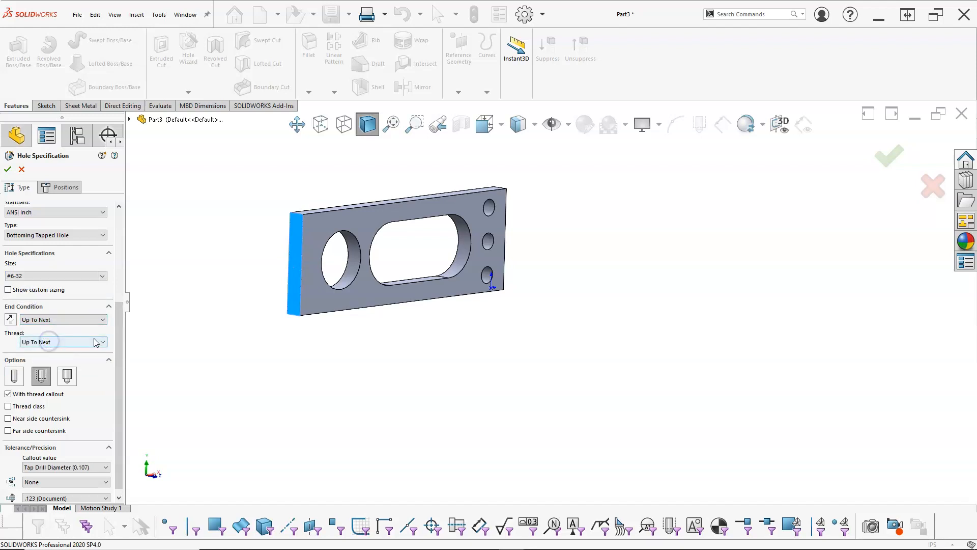
# Step: Place one tapped hole position near the middle of the narrow end face
pyautogui.click(66, 188)
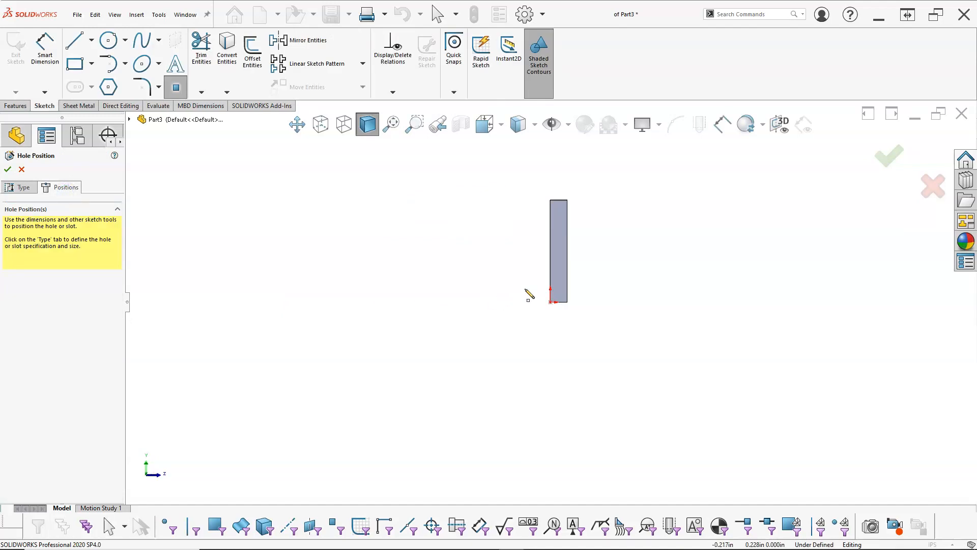
pyautogui.scroll(-4, 596, 270)
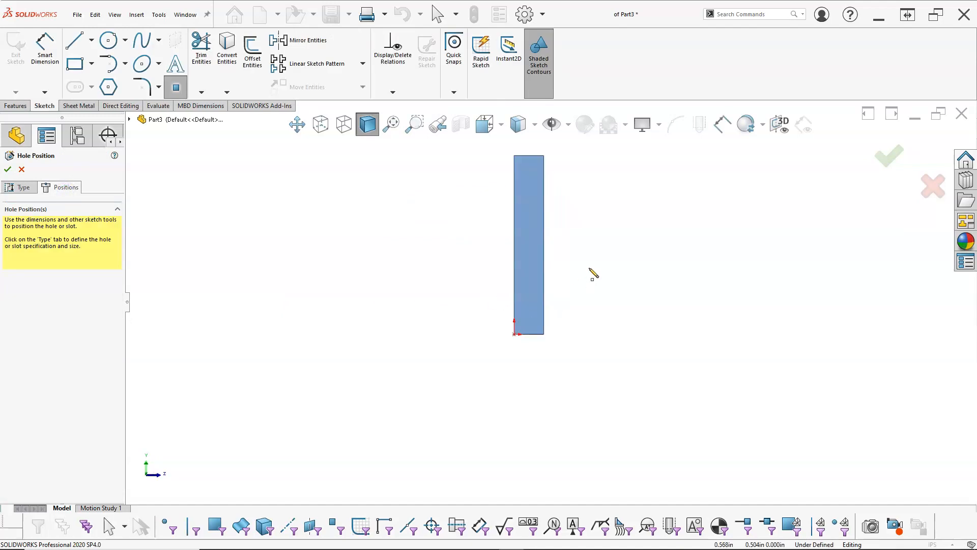
pyautogui.click(518, 238)
pyautogui.press('Escape')
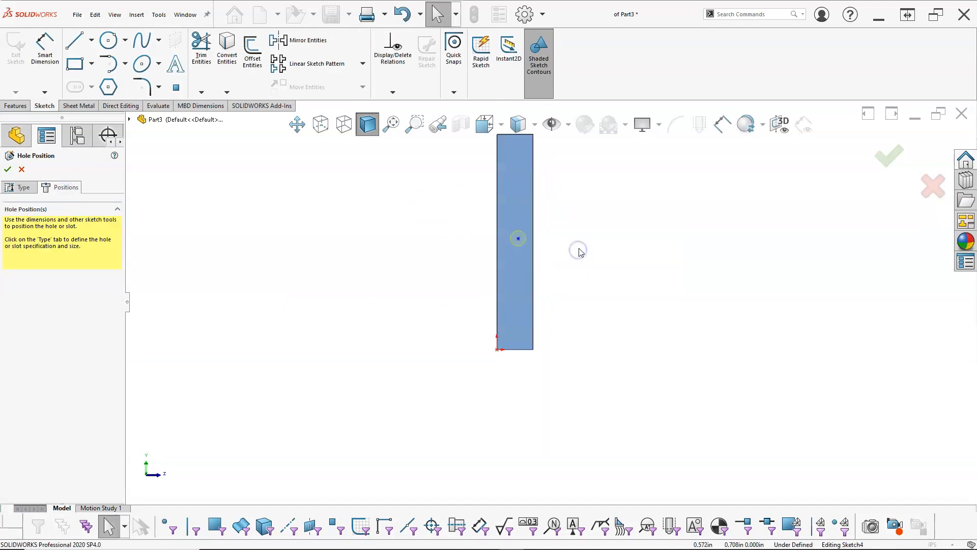
# Step: Sketch a horizontal centerline across the end face between the midpoints of its two long edges
pyautogui.click(91, 39)
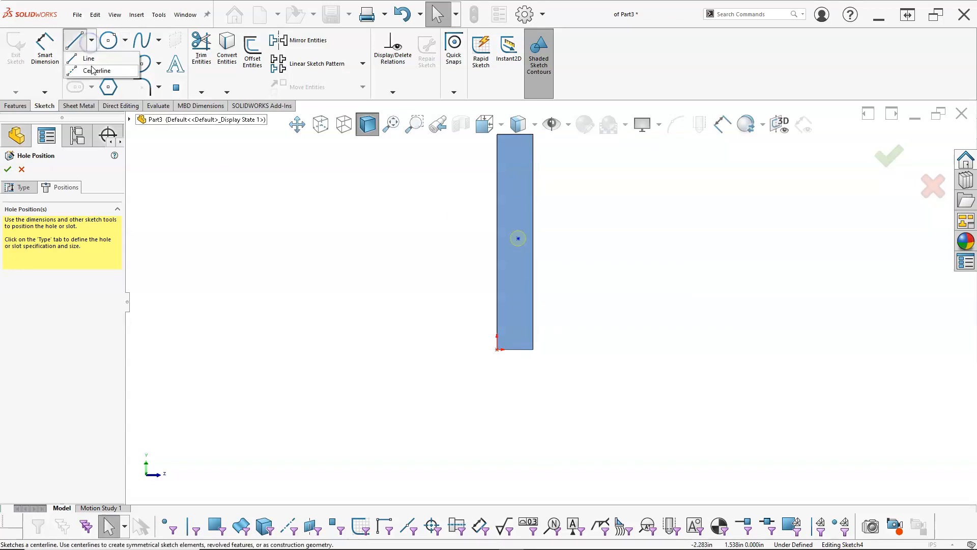
pyautogui.click(92, 70)
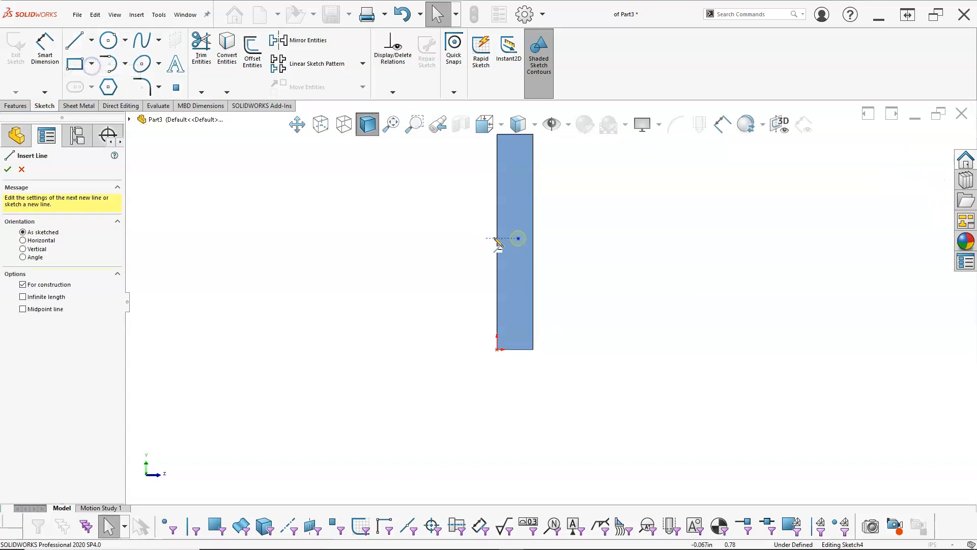
pyautogui.click(533, 242)
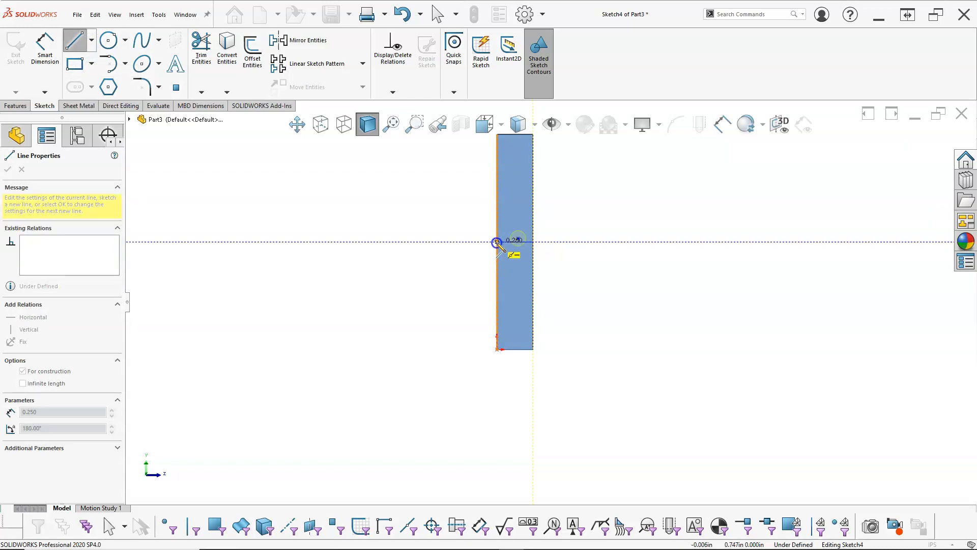
pyautogui.click(497, 243)
pyautogui.rightClick(618, 232)
pyautogui.click(634, 235)
# Step: Move the tapped hole's centre point onto the centerline's midpoint and finish the hole feature
pyautogui.scroll(-1, 613, 247)
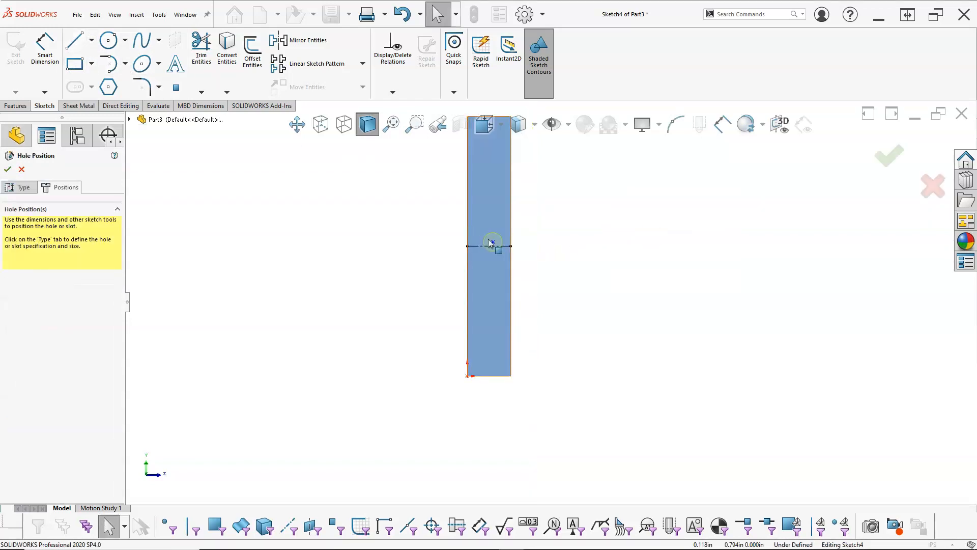
pyautogui.moveTo(492, 243)
pyautogui.mouseDown()
pyautogui.moveTo(519, 212)
pyautogui.moveTo(489, 246)
pyautogui.mouseUp()
pyautogui.click(595, 268)
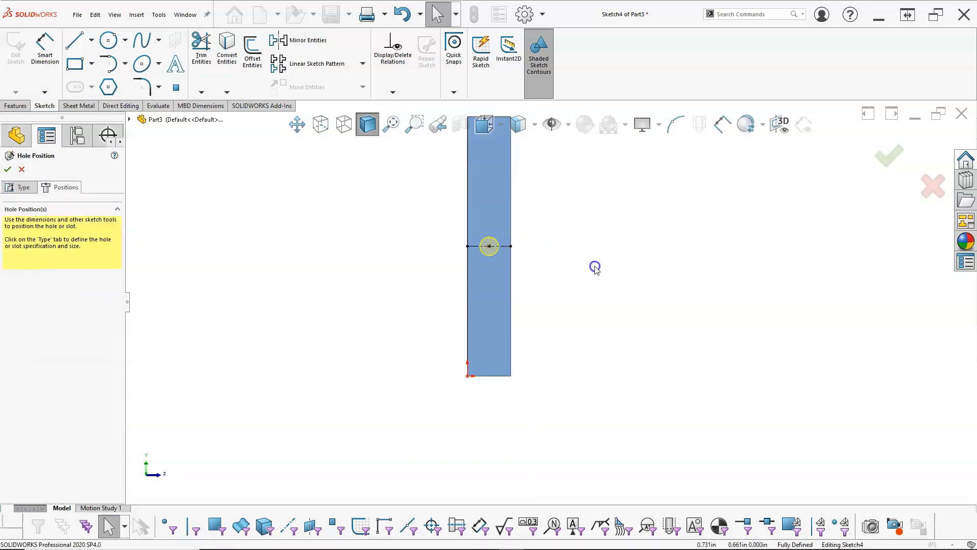
pyautogui.click(885, 158)
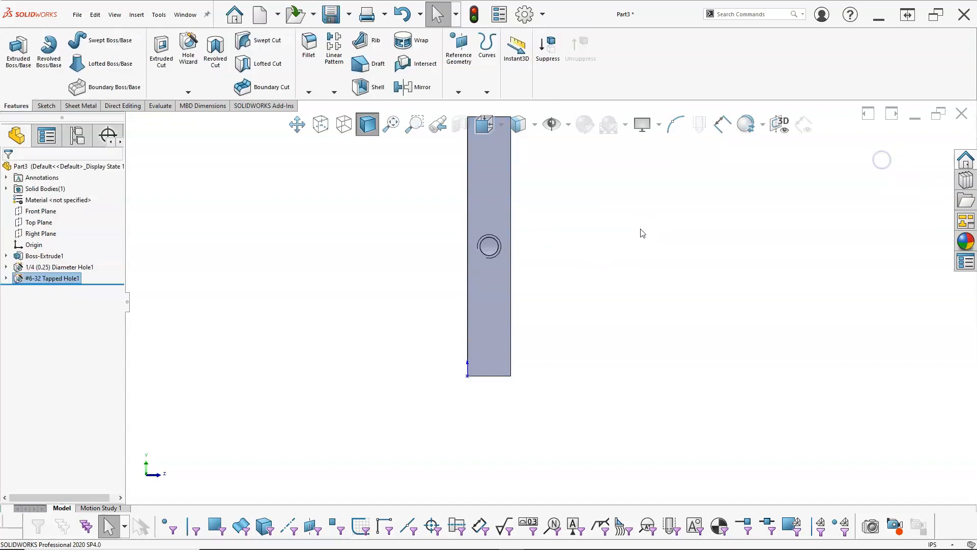
# Step: Fillet the two short corner edges at the plate's three-hole end with a 0.25 in radius
pyautogui.hotkey('ctrl', '7')
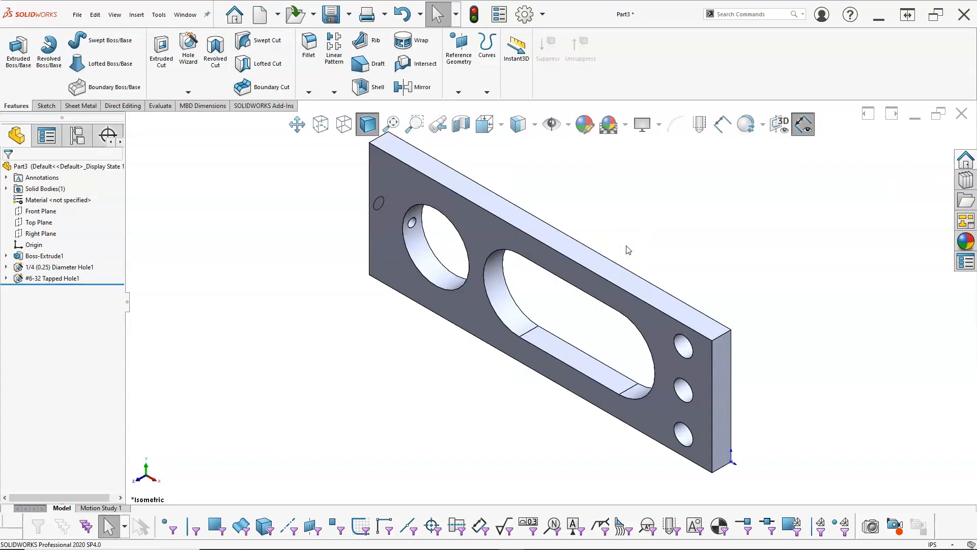
pyautogui.click(726, 363)
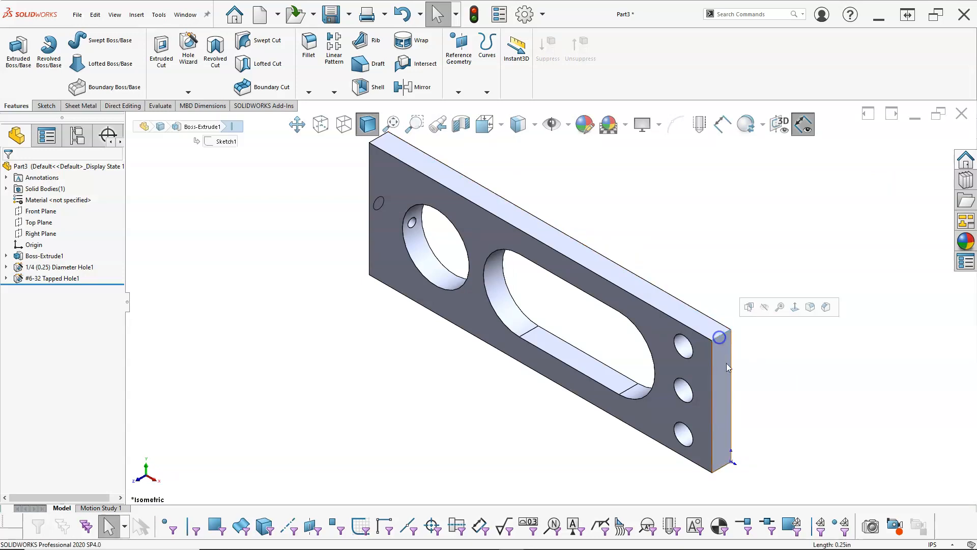
pyautogui.click(722, 466)
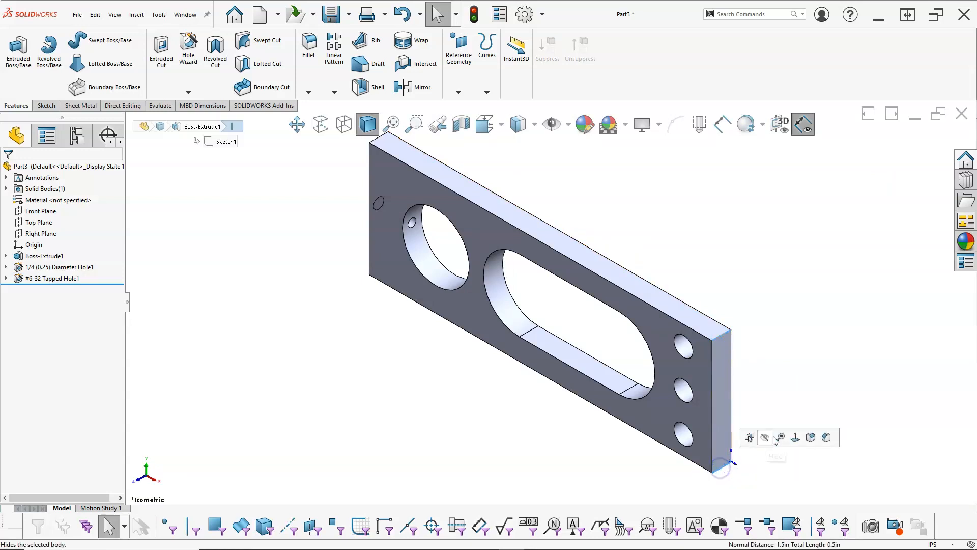
pyautogui.click(813, 437)
pyautogui.write('.')
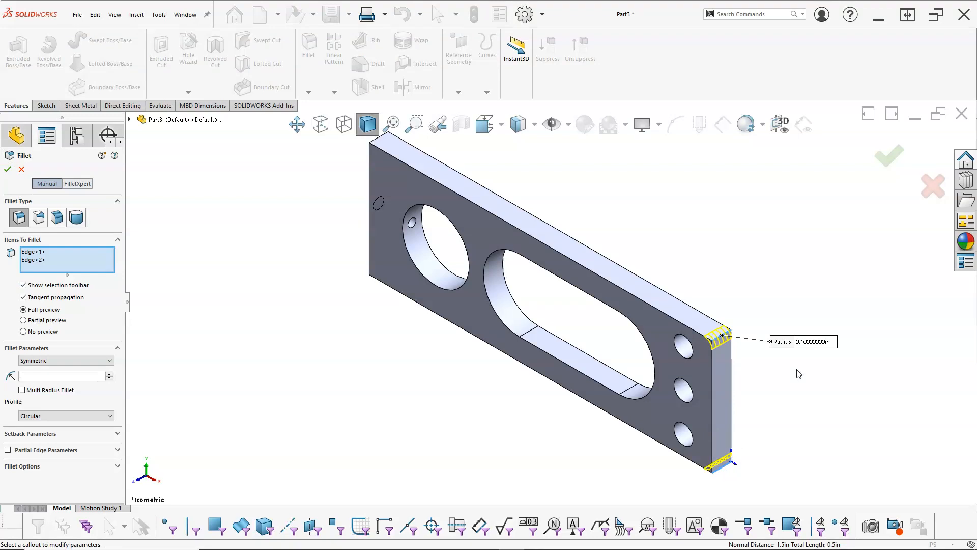
pyautogui.write('25')
pyautogui.press('Return')
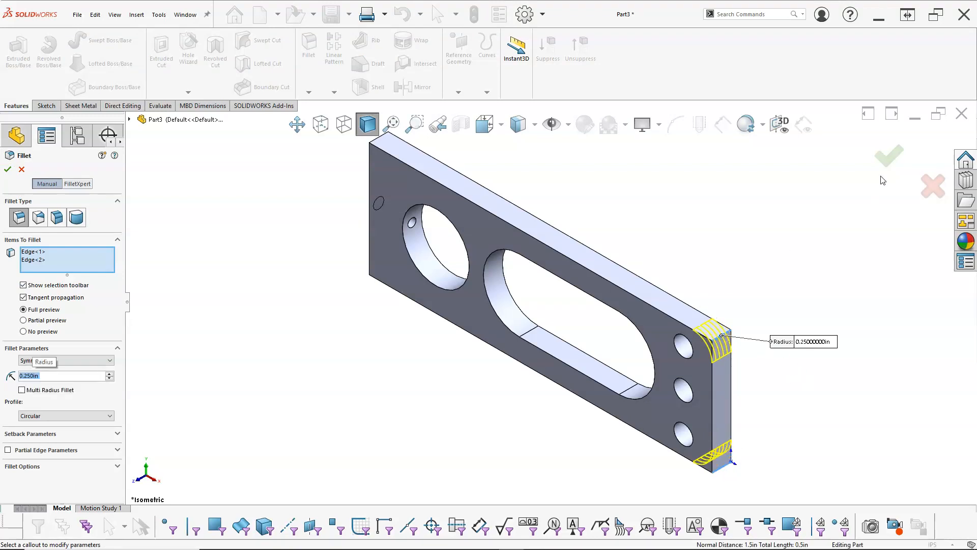
pyautogui.click(889, 158)
# Step: Fillet the two short corner edges at the plate's tapped-hole end with a 0.5 in radius
pyautogui.moveTo(586, 250); pyautogui.dragTo(357, 184, button='middle')
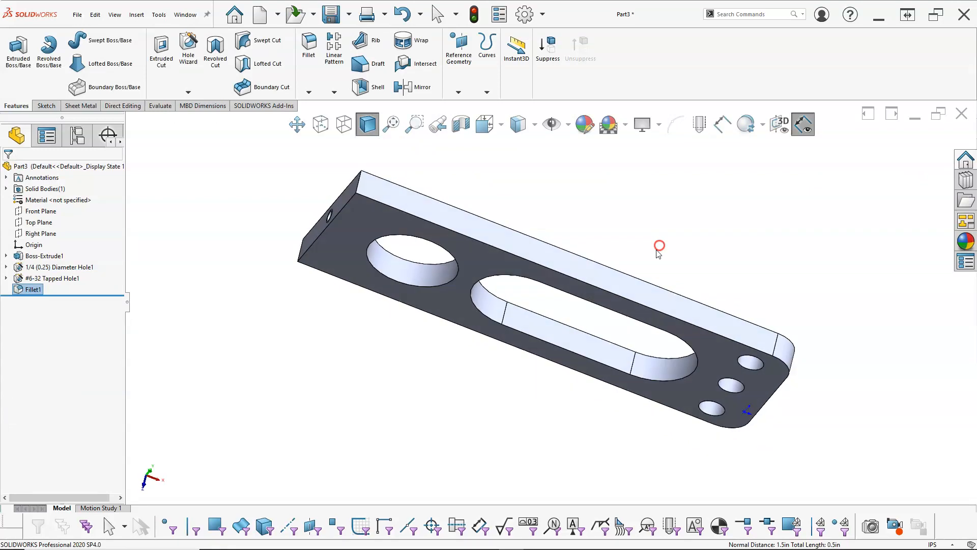
pyautogui.click(356, 184)
pyautogui.keyDown('ctrl'); pyautogui.click(299, 257); pyautogui.keyUp('ctrl')
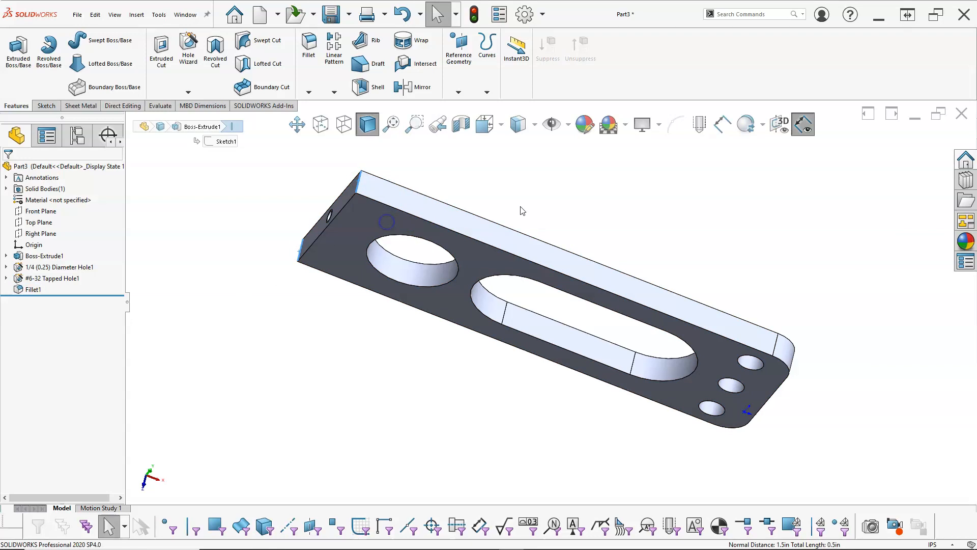
pyautogui.press('Return')
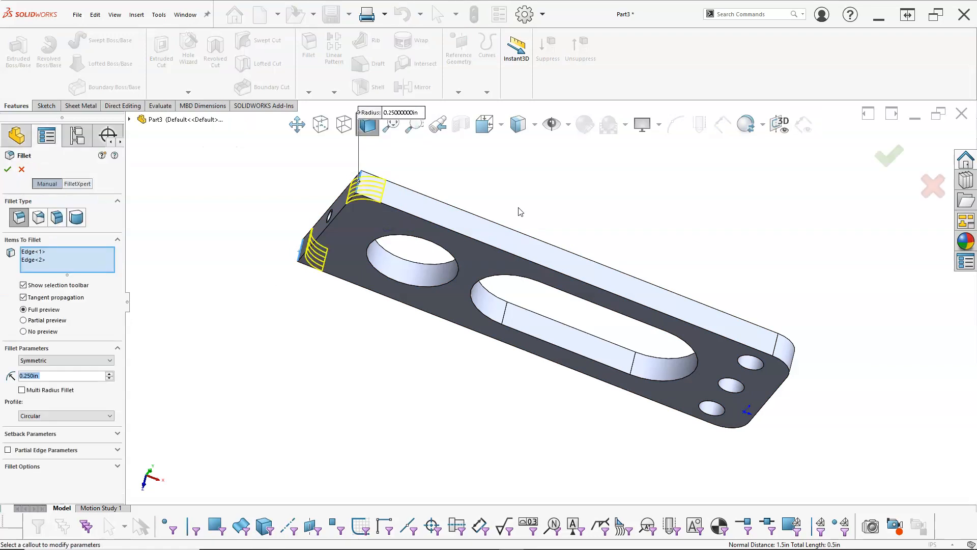
pyautogui.click(392, 112)
pyautogui.write('.5')
pyautogui.press('Return')
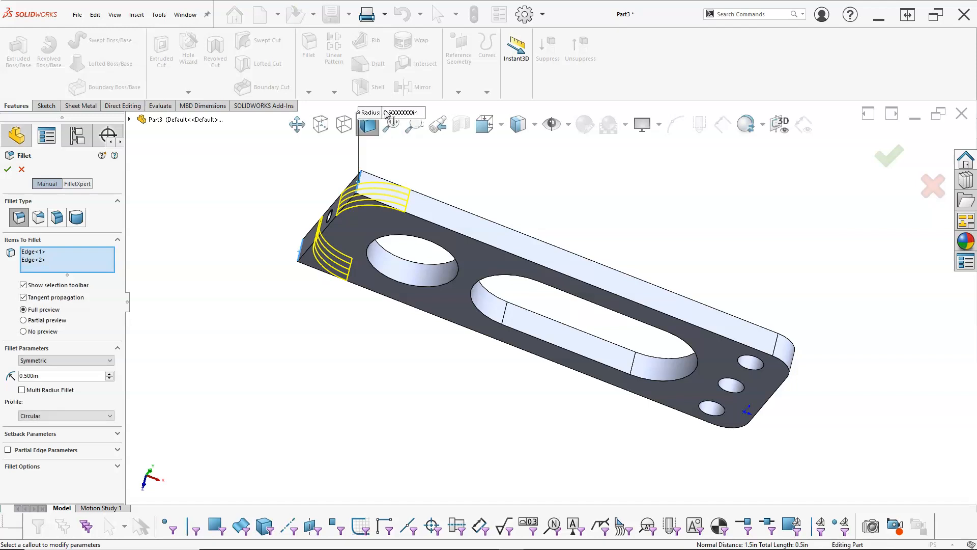
pyautogui.hotkey('ctrl', '1')
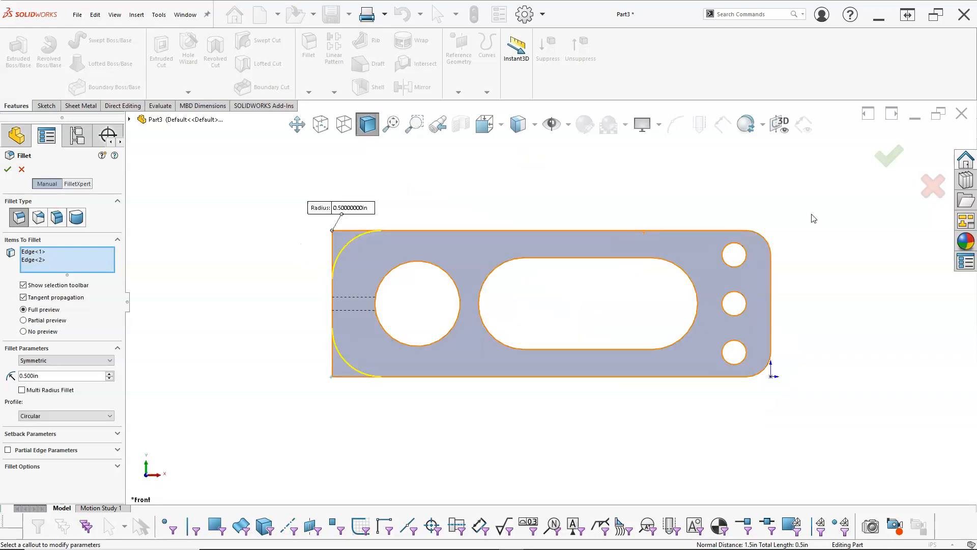
pyautogui.click(890, 154)
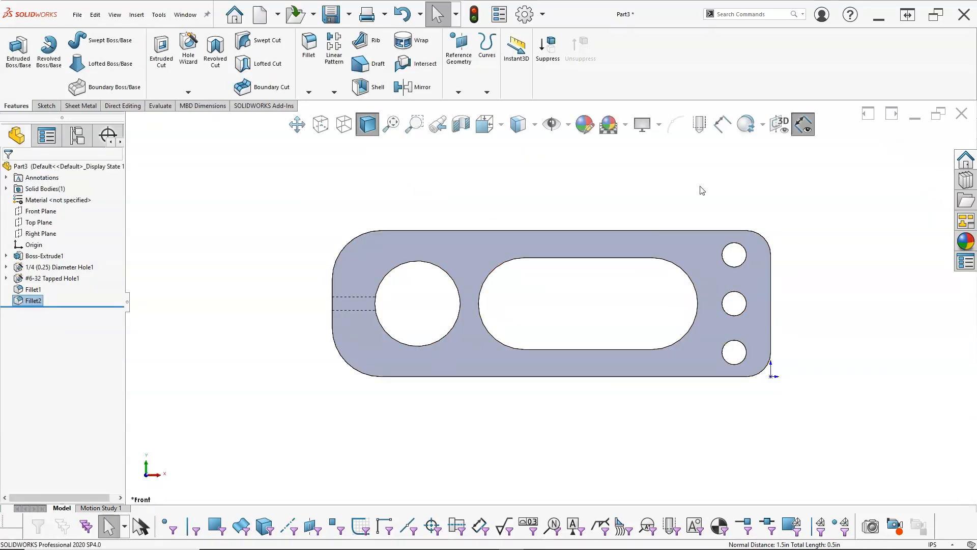
# Step: Save the part as Stationary Arm in the P6-25 folder
pyautogui.hotkey('ctrl', 's')
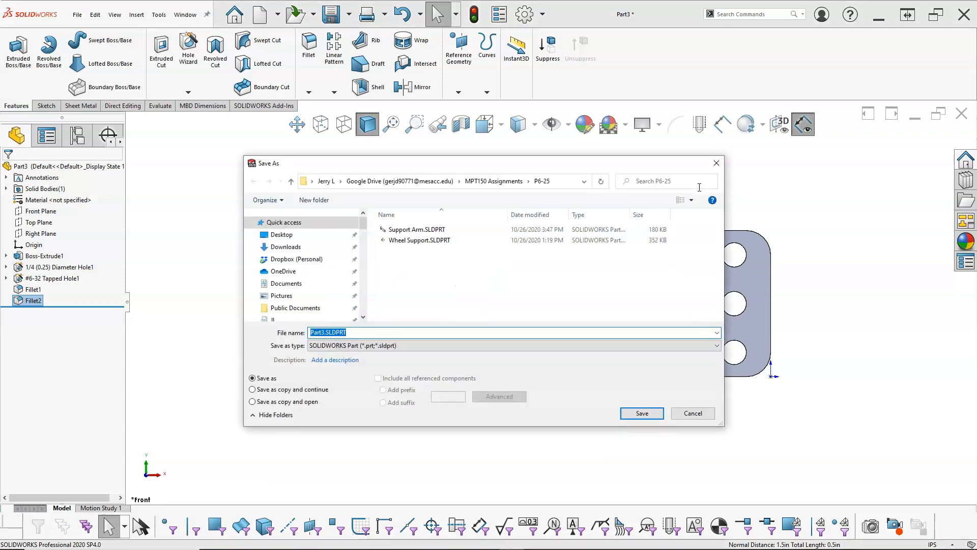
pyautogui.write('Stationary Arm')
pyautogui.press('Return')
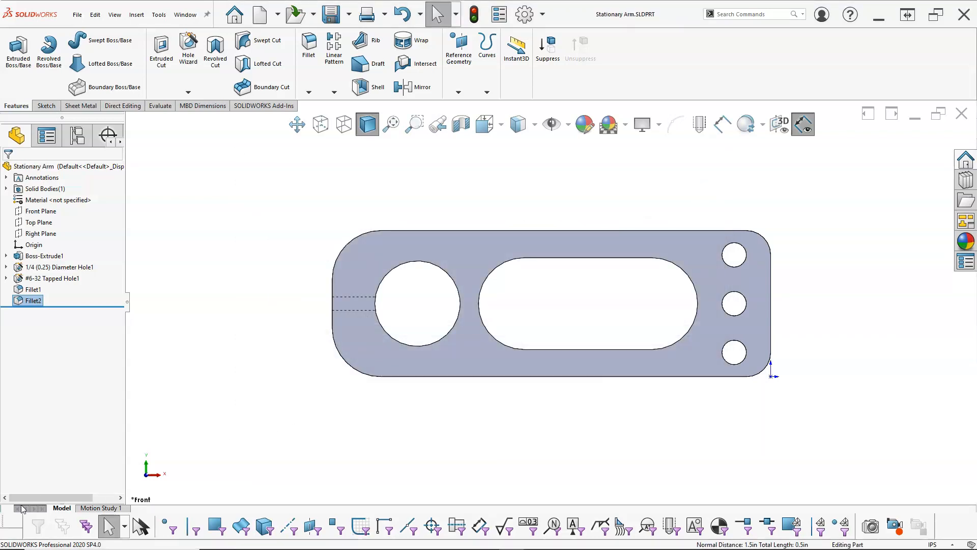